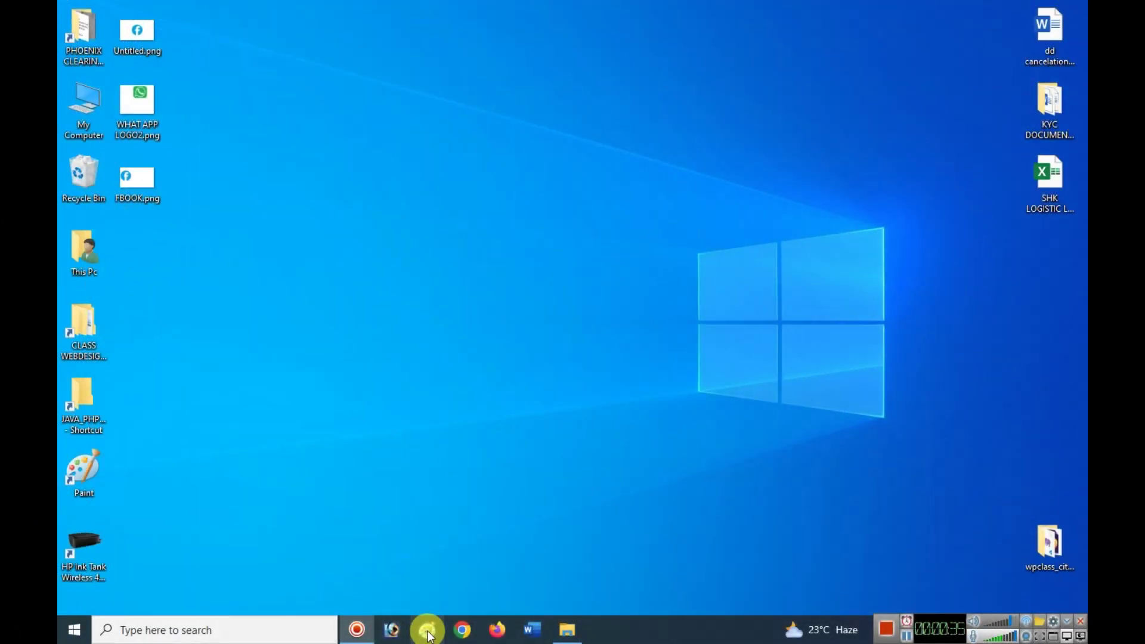
- Open Paint on a blank canvas, choose black and select the Rectangle shape
{"action": "left_click", "coordinate": [427, 631]}
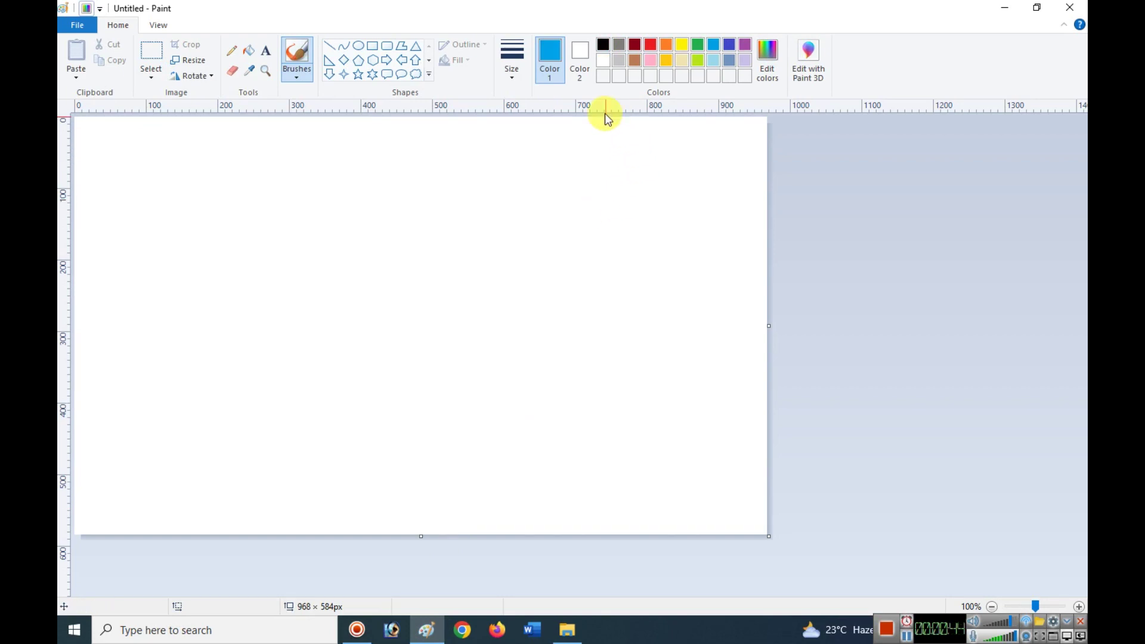
{"action": "left_click", "coordinate": [604, 45]}
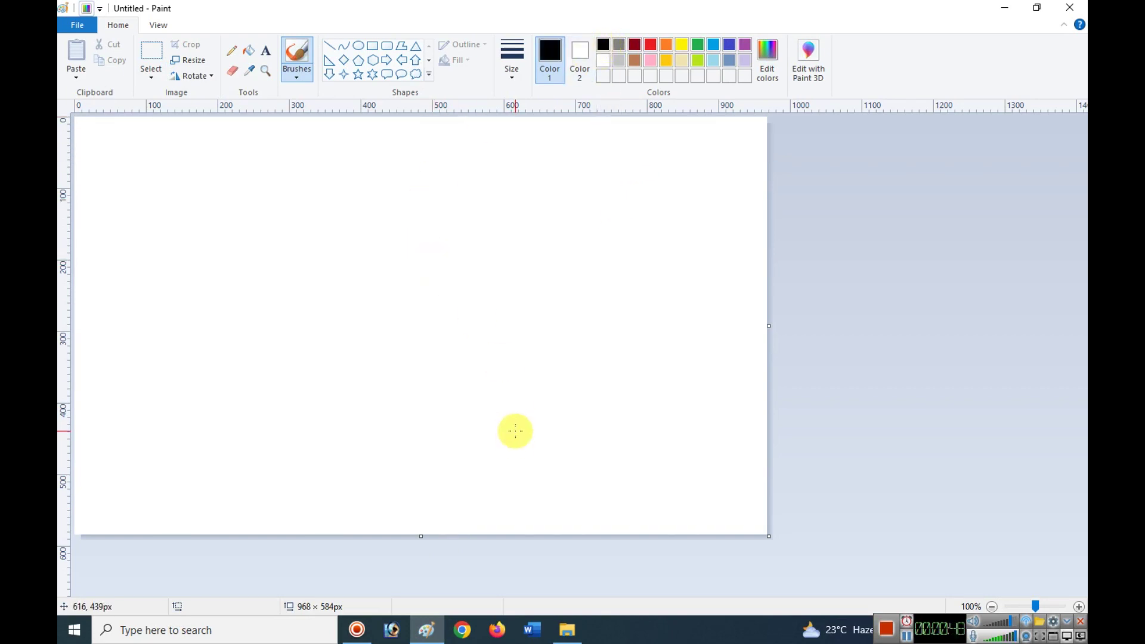
{"action": "left_click", "coordinate": [376, 50]}
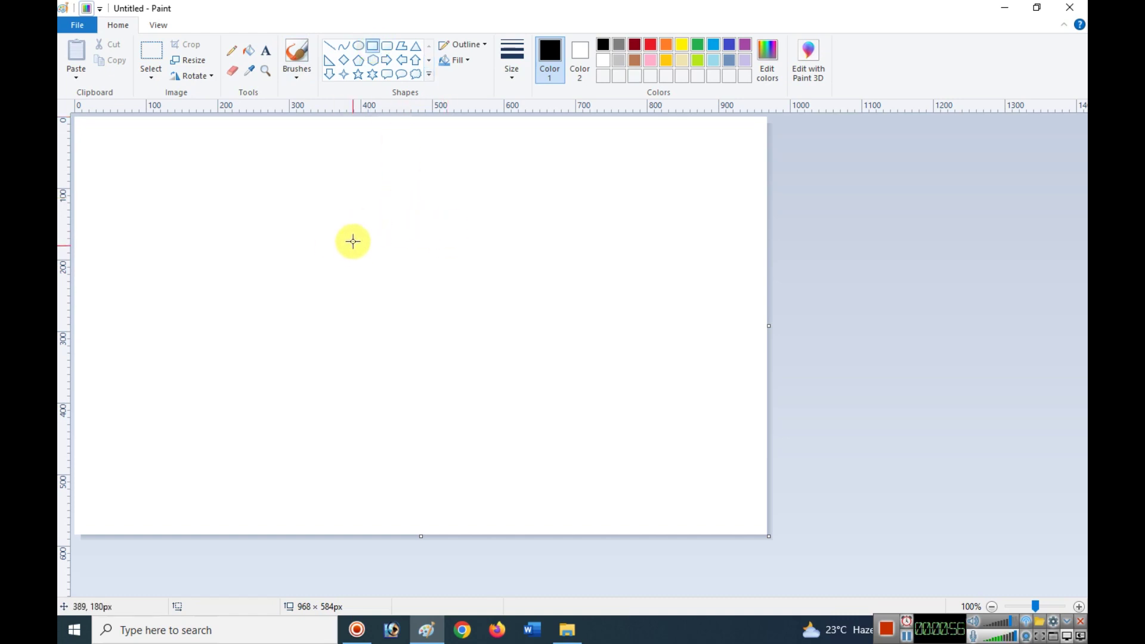
- Outline the f's tall vertical stem and a box extending right from its top
{"action": "left_click_drag", "start_coordinate": [386, 212], "coordinate": [425, 418]}
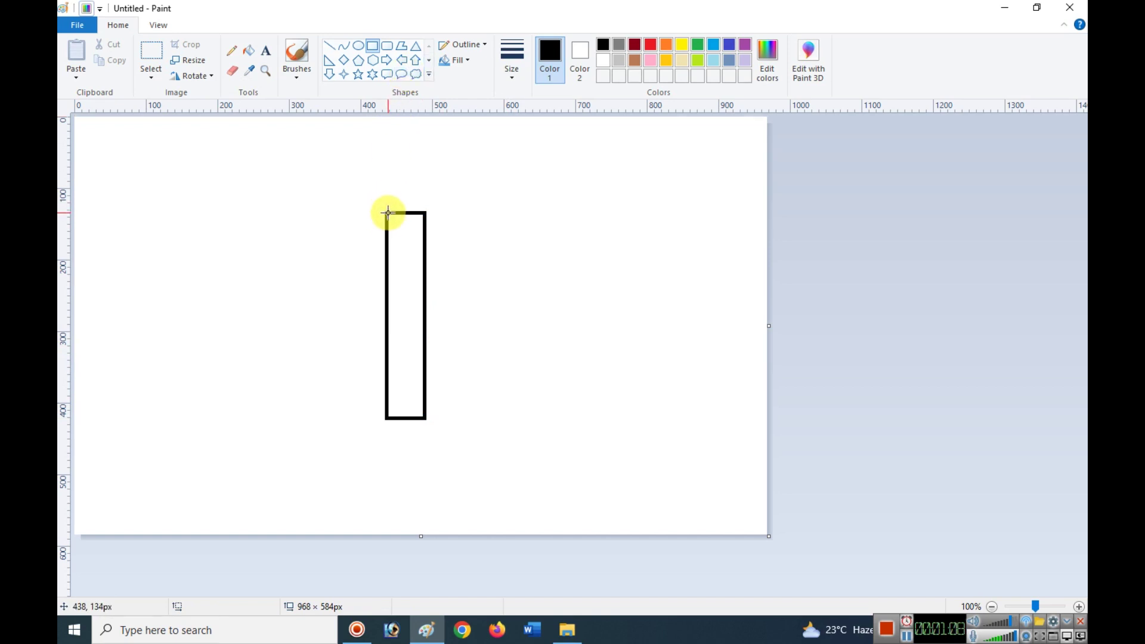
{"action": "left_click_drag", "start_coordinate": [387, 212], "coordinate": [467, 251]}
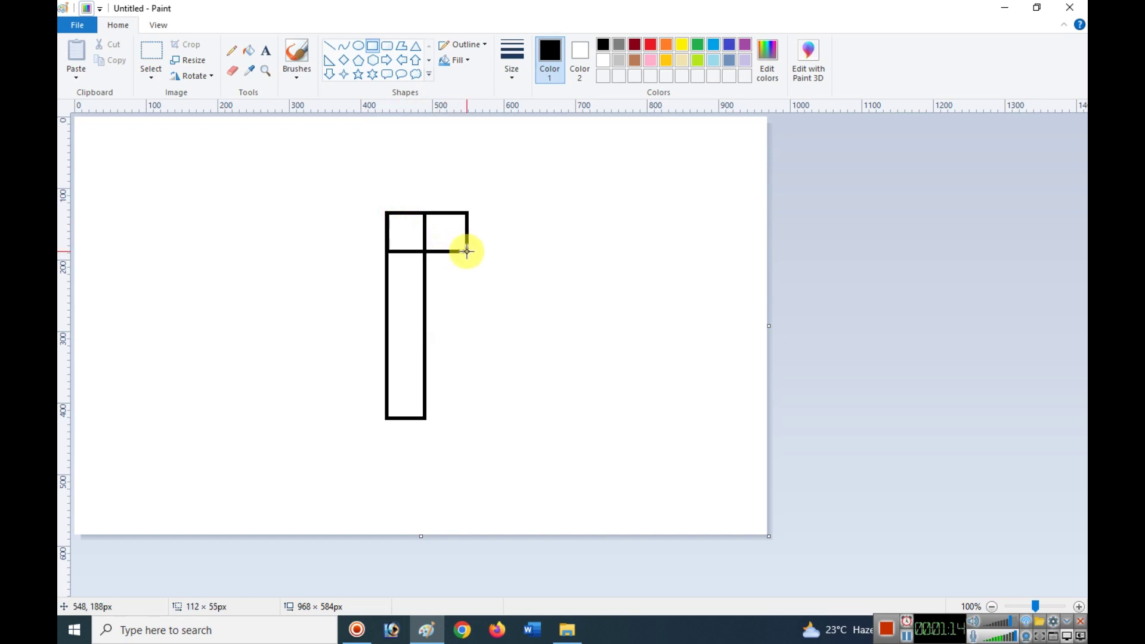
{"action": "left_click_drag", "start_coordinate": [467, 251], "coordinate": [467, 248]}
{"action": "left_click", "coordinate": [487, 301]}
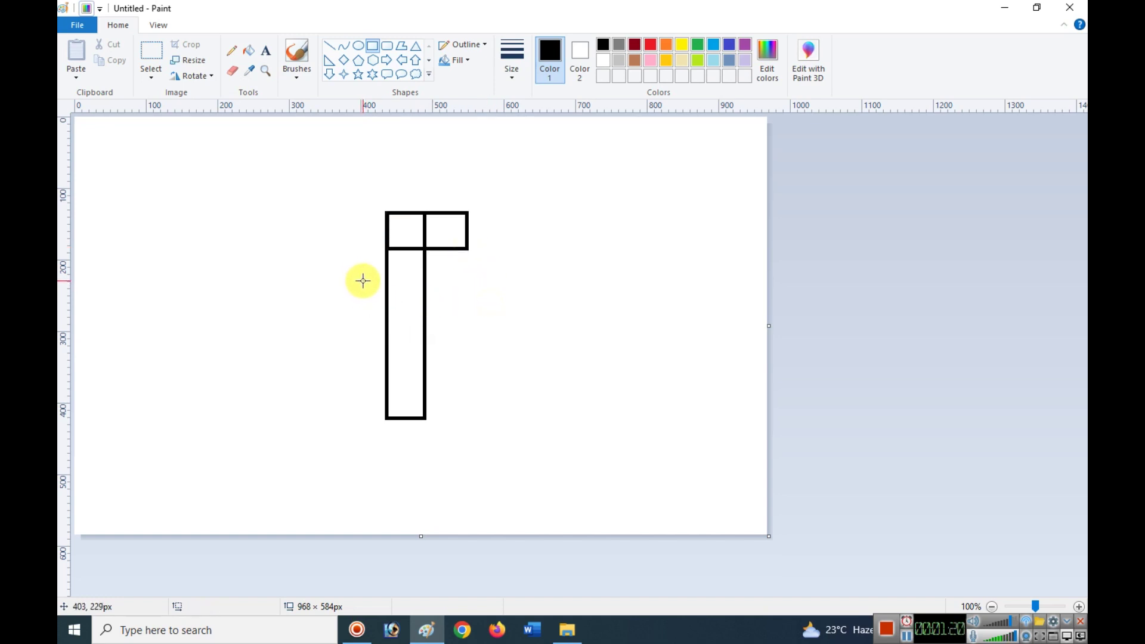
- Add a crossbar rectangle across the stem, making it slightly taller and lower
{"action": "left_click_drag", "start_coordinate": [362, 280], "coordinate": [465, 313]}
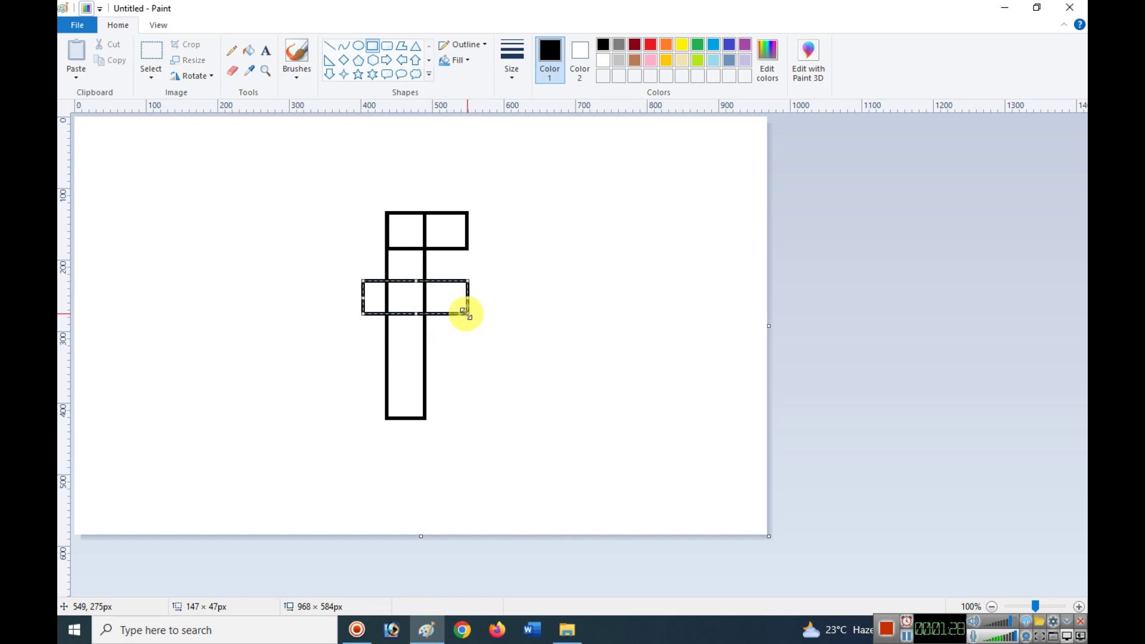
{"action": "mouse_move", "coordinate": [413, 279]}
{"action": "left_mouse_down"}
{"action": "mouse_move", "coordinate": [411, 289]}
{"action": "mouse_move", "coordinate": [411, 278]}
{"action": "left_mouse_up"}
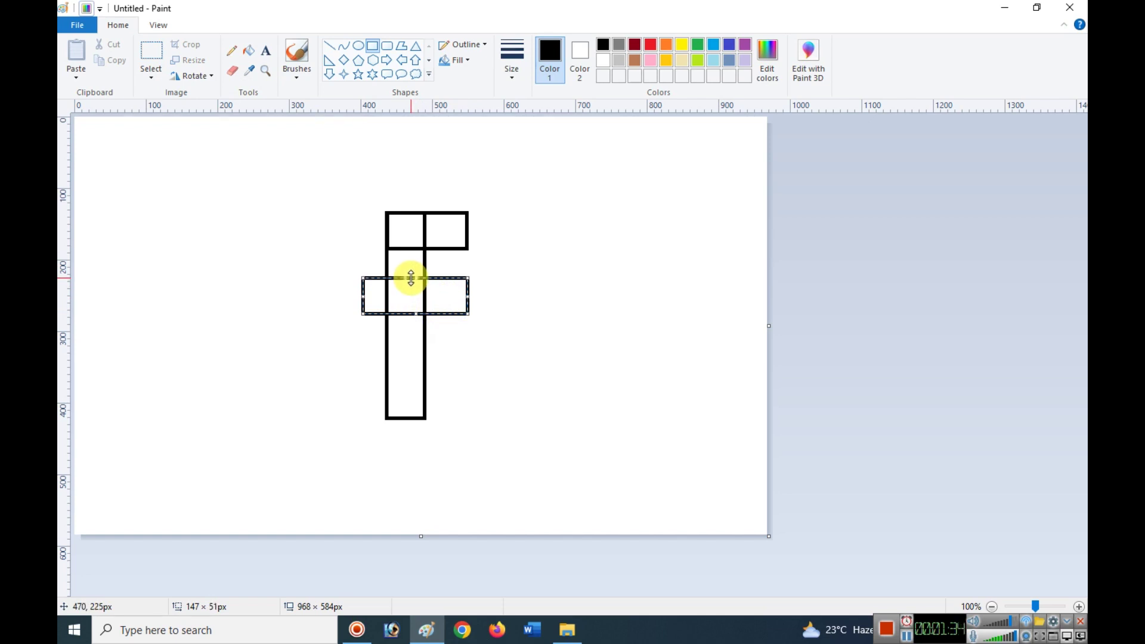
{"action": "left_click_drag", "start_coordinate": [409, 297], "coordinate": [410, 304]}
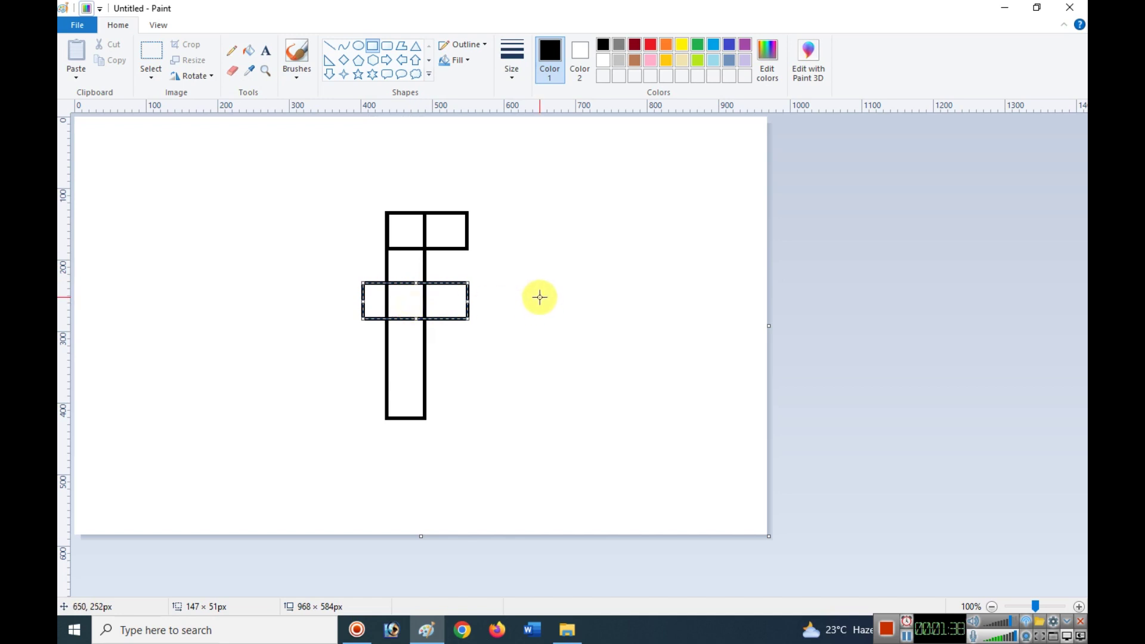
{"action": "left_click", "coordinate": [530, 282]}
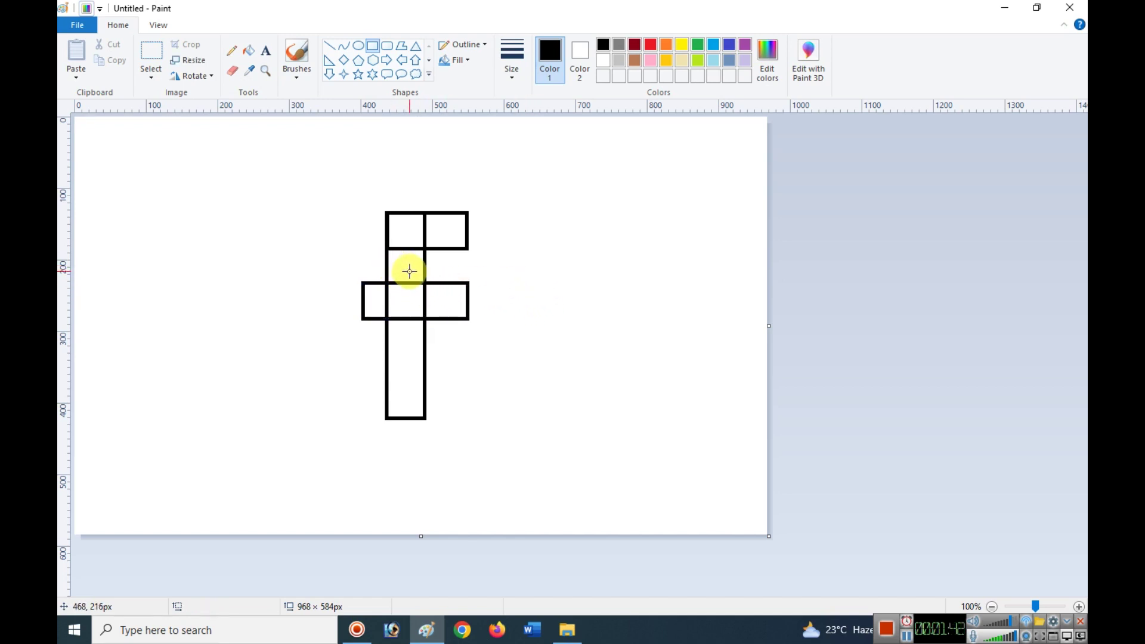
{"action": "left_click", "coordinate": [345, 46]}
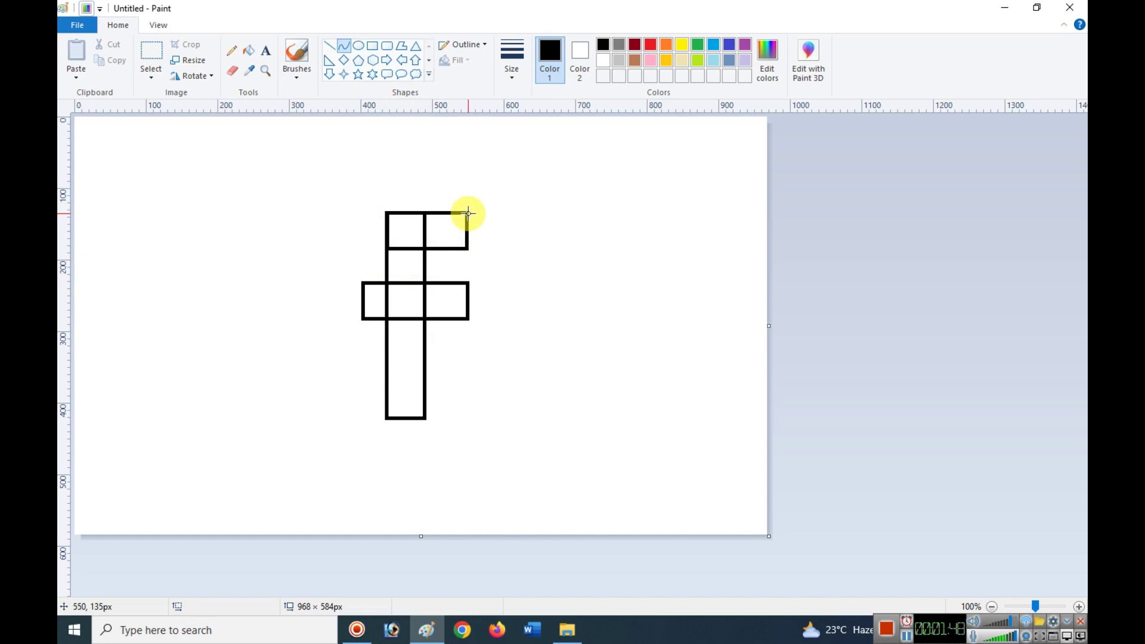
- Draw a green curve rounding the f's outer top-left corner
{"action": "left_click_drag", "start_coordinate": [468, 211], "coordinate": [387, 283]}
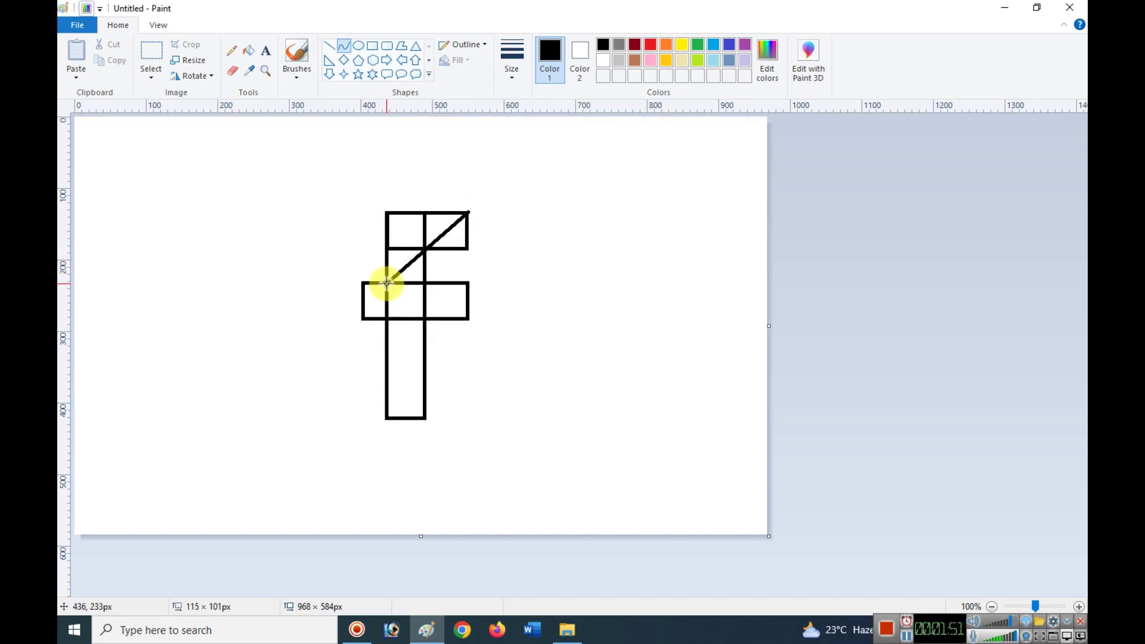
{"action": "left_click", "coordinate": [699, 48]}
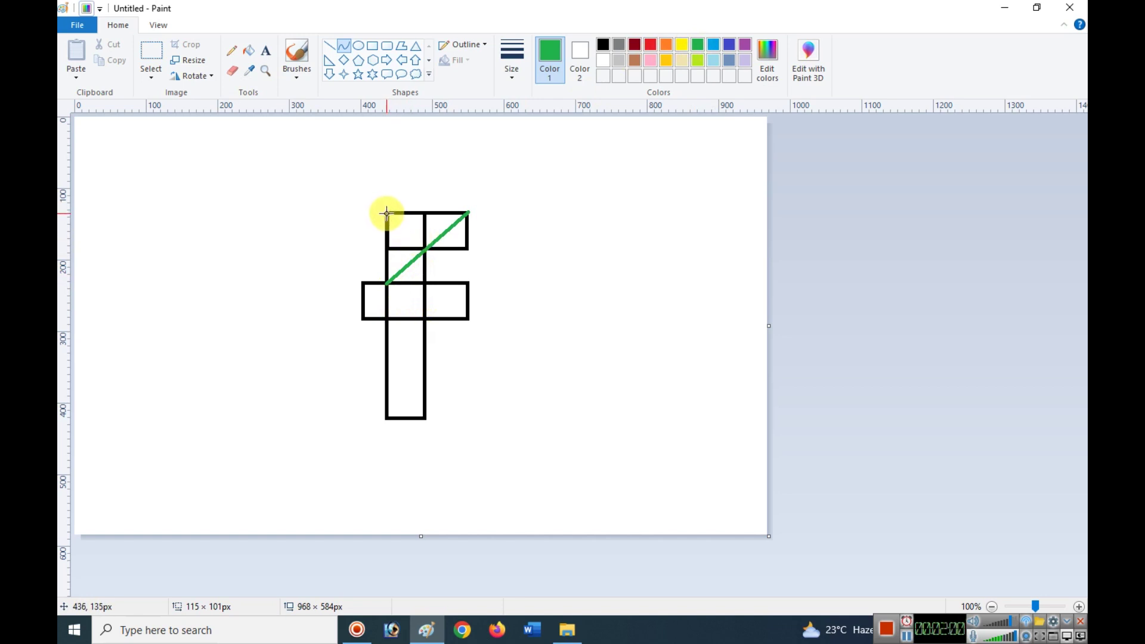
{"action": "left_click_drag", "start_coordinate": [390, 213], "coordinate": [385, 213]}
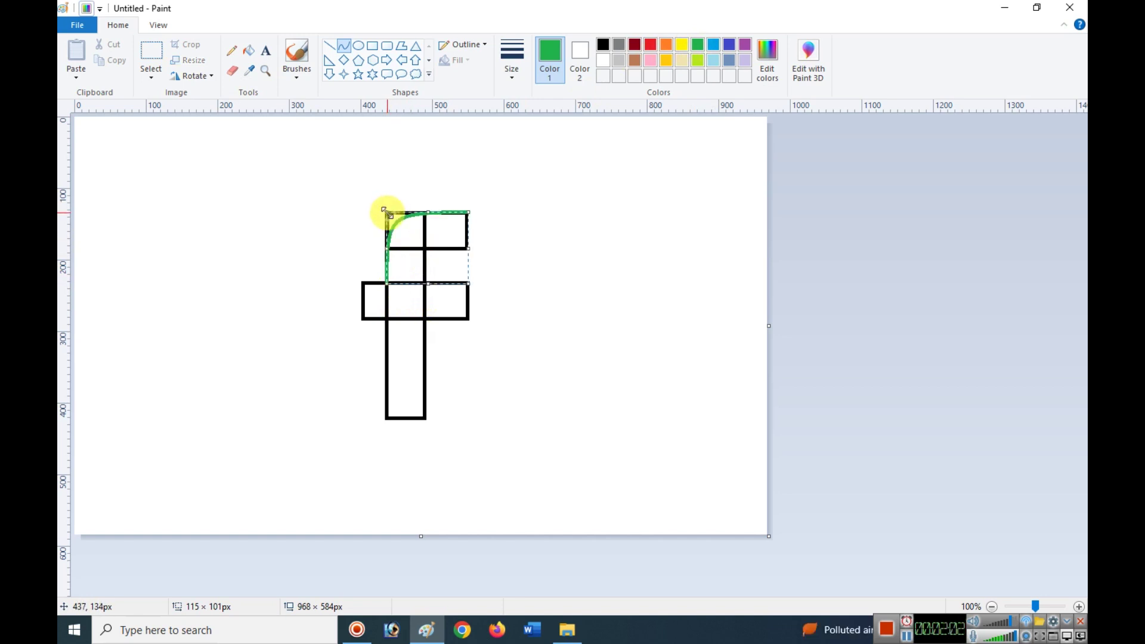
{"action": "left_click", "coordinate": [460, 299]}
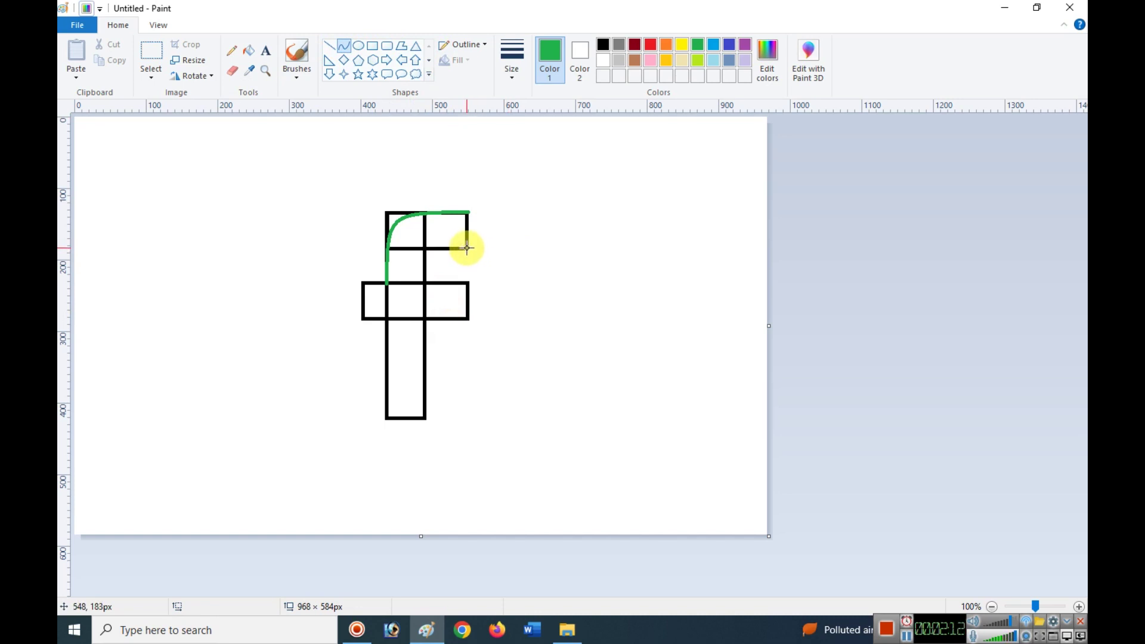
- Draw a second green curve for the inner corner under the top arm
{"action": "left_click_drag", "start_coordinate": [467, 247], "coordinate": [425, 283]}
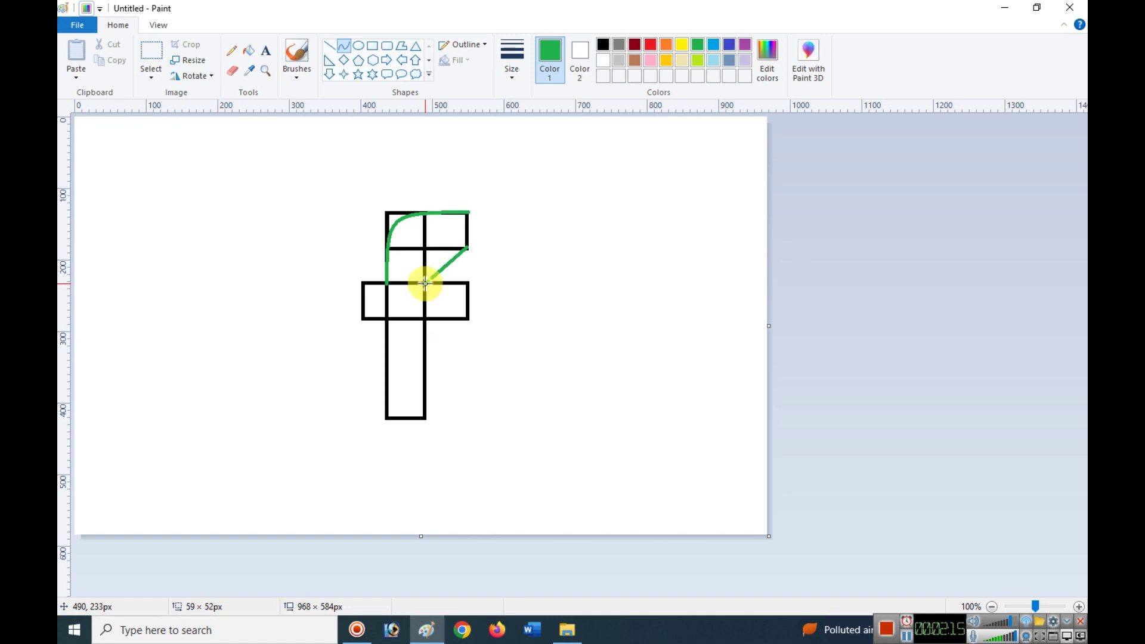
{"action": "double_click", "coordinate": [425, 249]}
{"action": "left_click", "coordinate": [532, 276]}
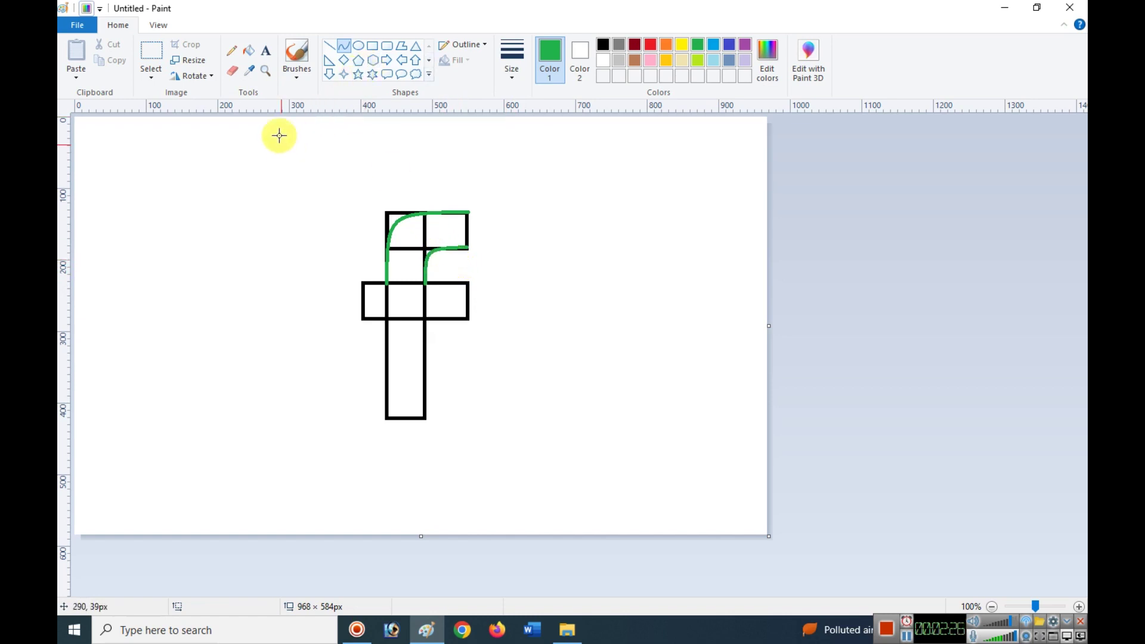
- Bucket-fill the f's rounded top, top box, crossbar sections, inner lines and stem green
{"action": "left_click", "coordinate": [249, 50]}
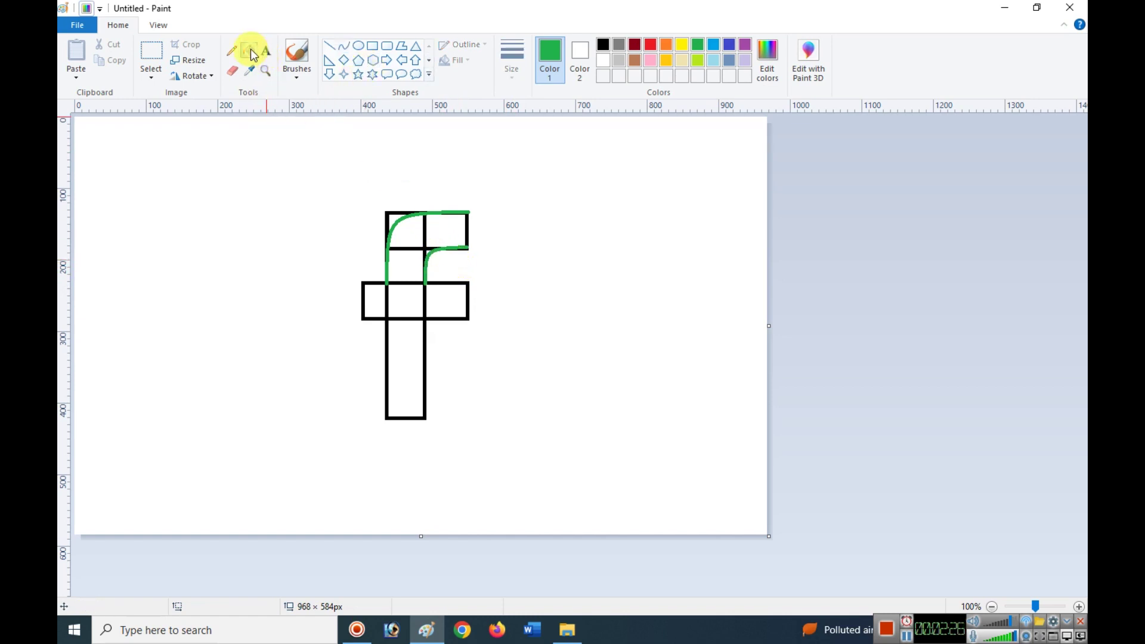
{"action": "left_click", "coordinate": [416, 234]}
{"action": "left_click", "coordinate": [448, 232]}
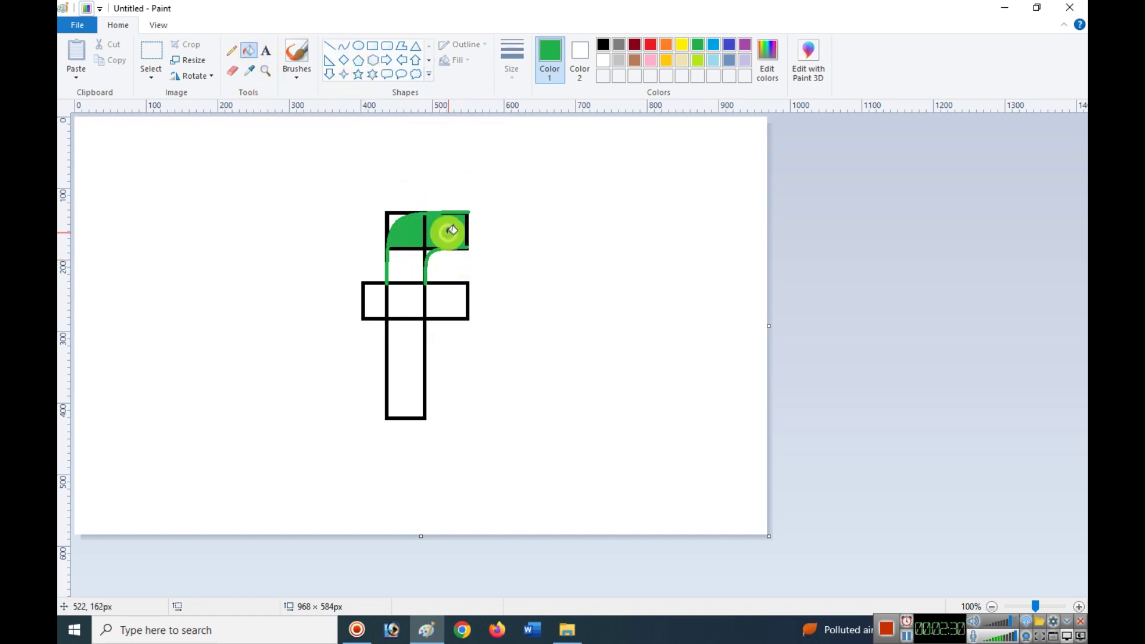
{"action": "left_click", "coordinate": [404, 262]}
{"action": "left_click", "coordinate": [410, 294]}
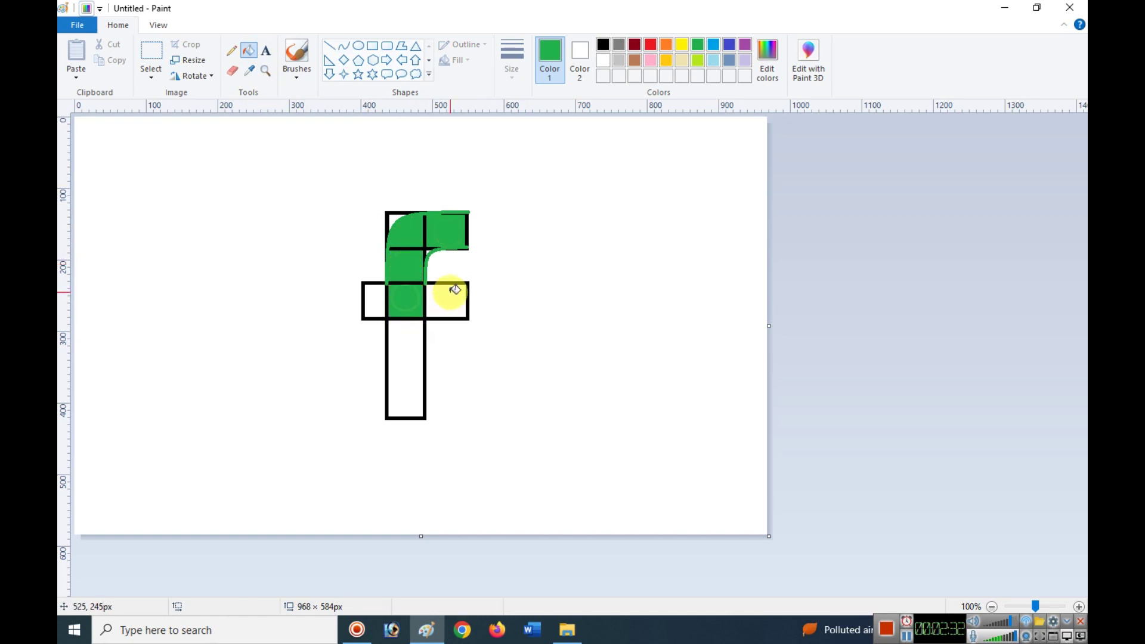
{"action": "left_click", "coordinate": [447, 290]}
{"action": "left_click", "coordinate": [380, 301]}
{"action": "left_click", "coordinate": [411, 282]}
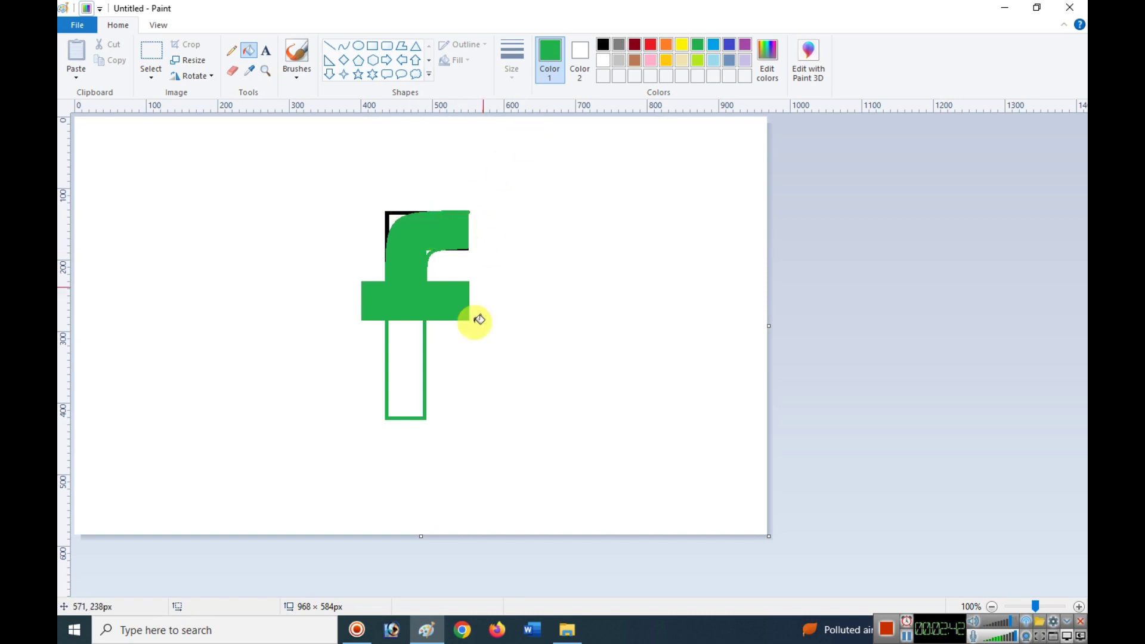
{"action": "left_click", "coordinate": [402, 369]}
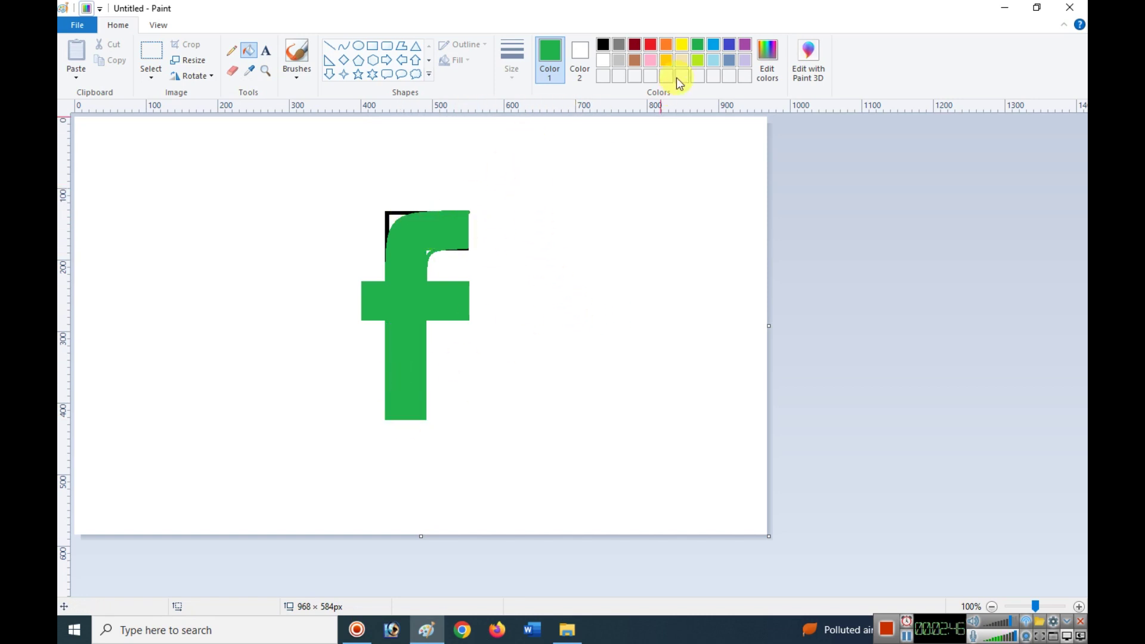
- Whiten the black outline at the f's top-left corner and inner notch, then restore green
{"action": "left_click", "coordinate": [605, 61]}
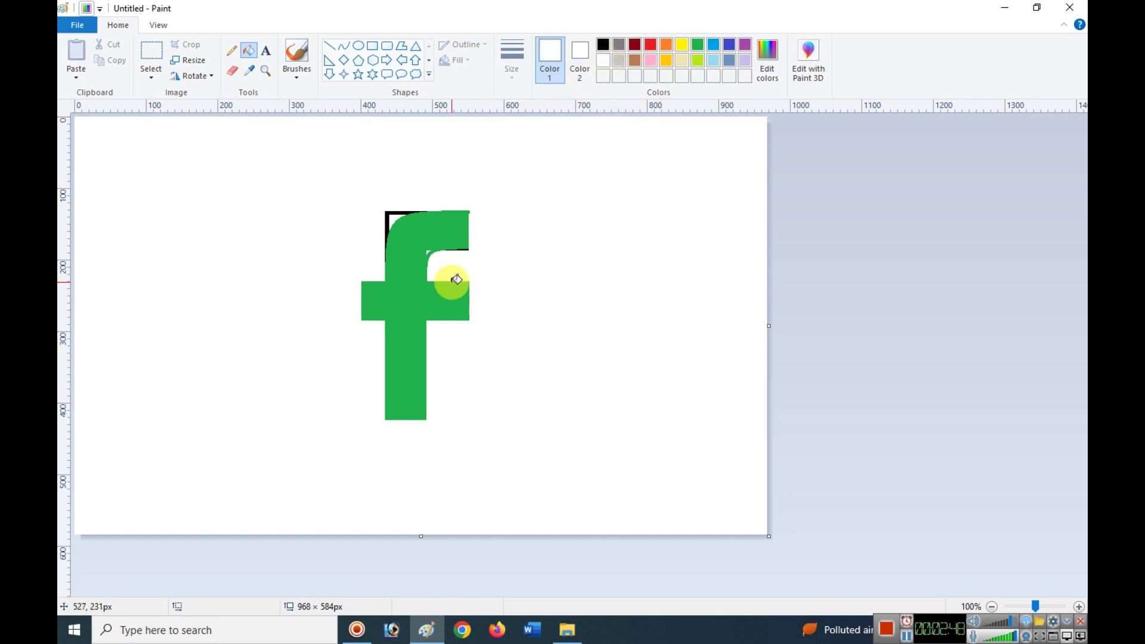
{"action": "left_click", "coordinate": [402, 210]}
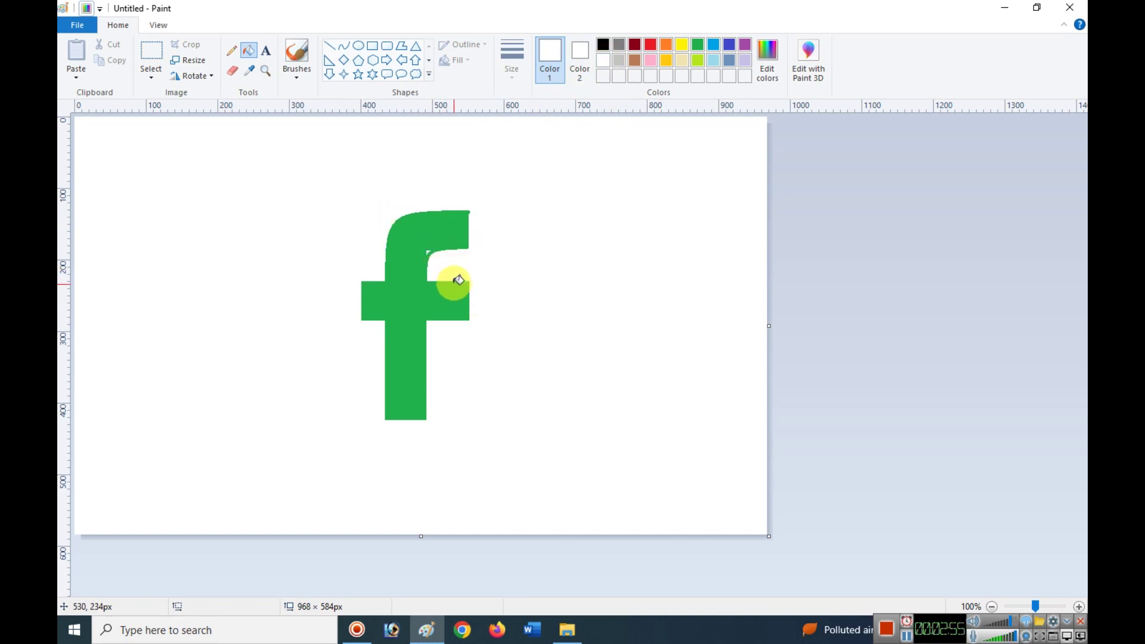
{"action": "left_click", "coordinate": [433, 249]}
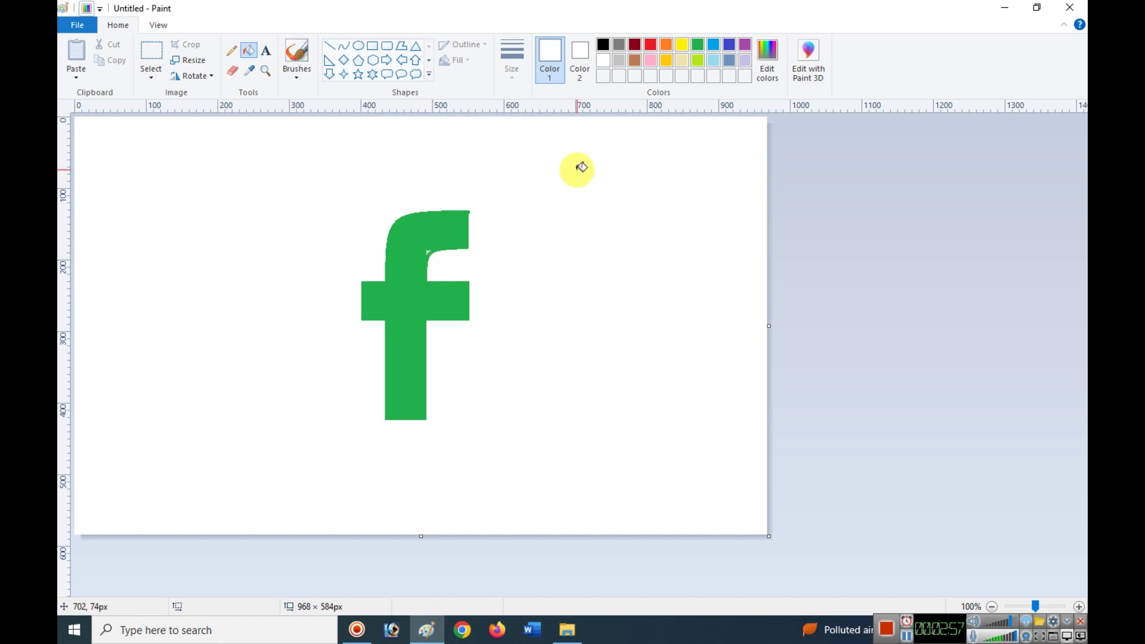
{"action": "left_click", "coordinate": [697, 46]}
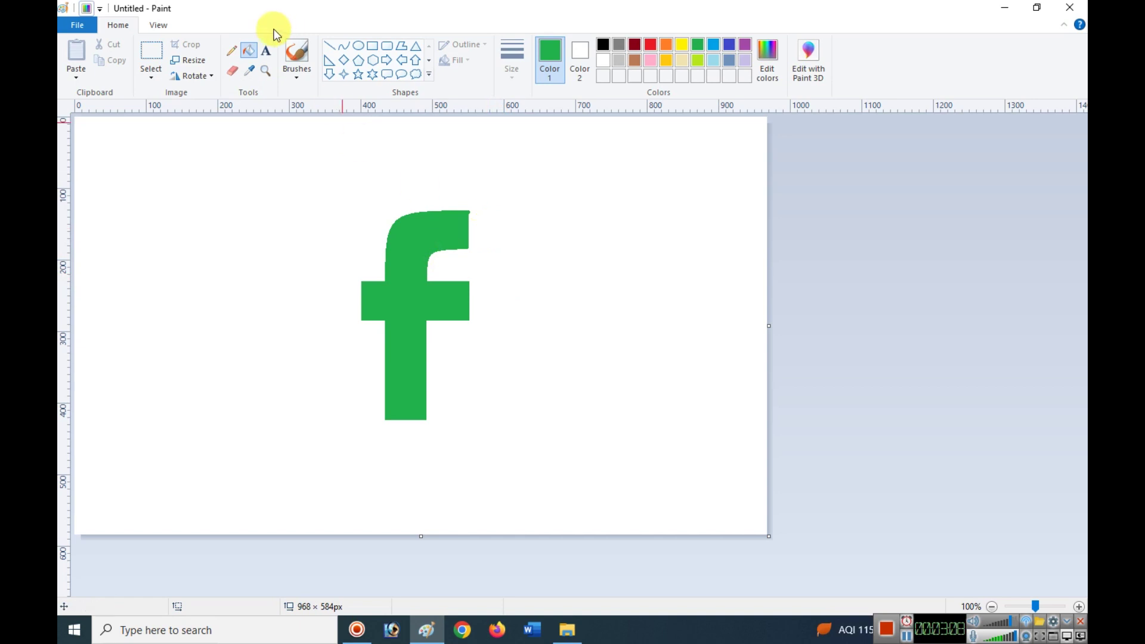
- Select and clear the stray areas beside and just above the f's top
{"action": "left_click", "coordinate": [152, 52]}
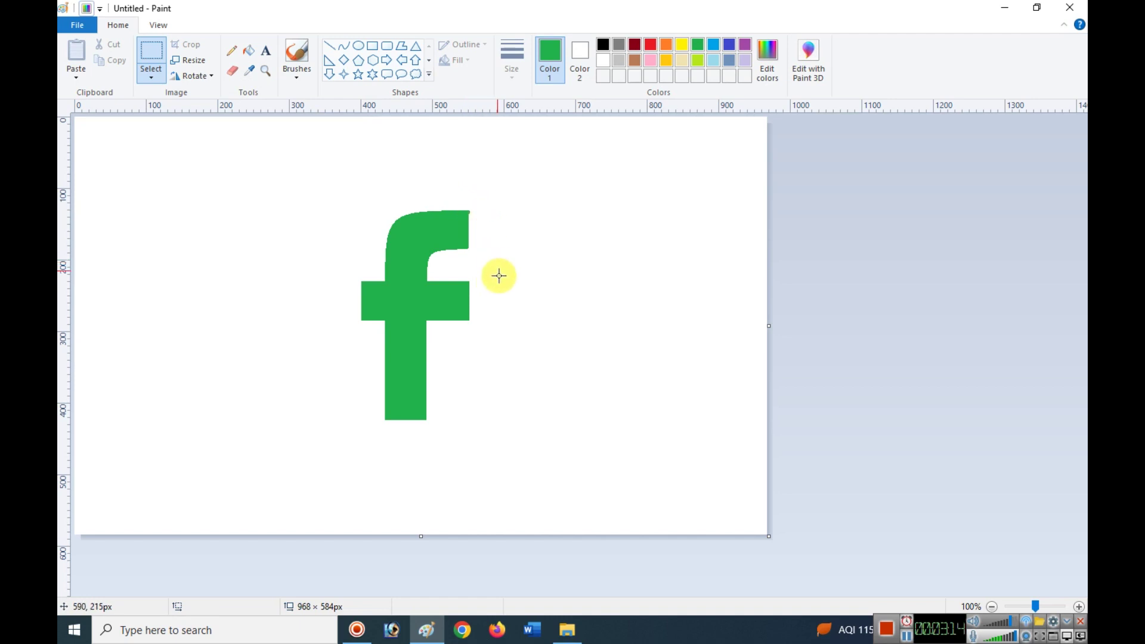
{"action": "left_click_drag", "start_coordinate": [498, 262], "coordinate": [468, 200]}
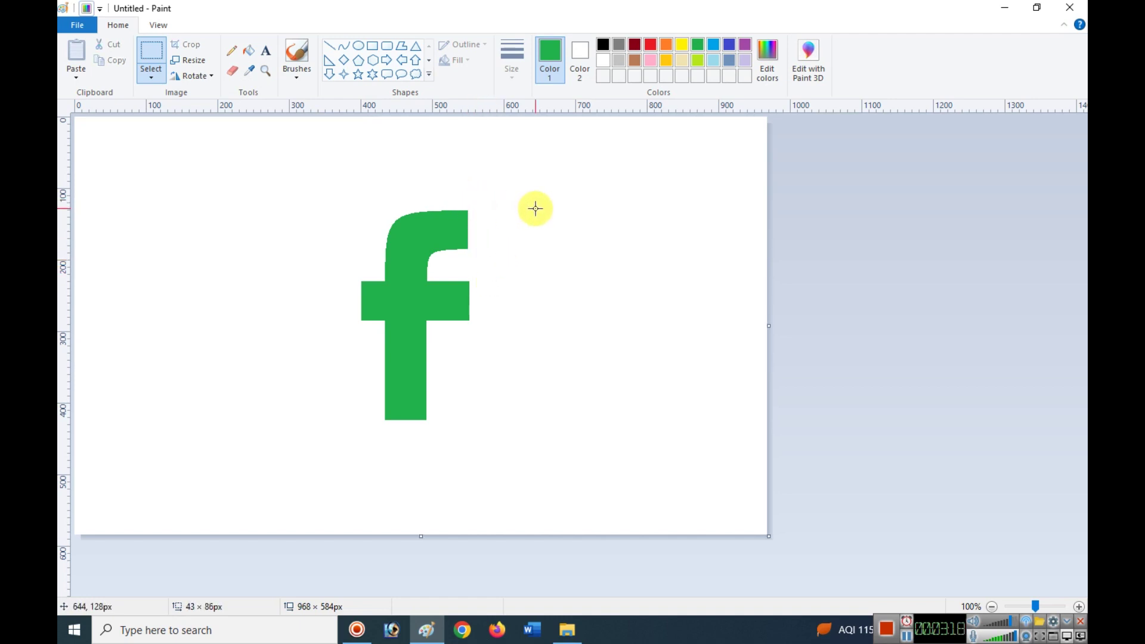
{"action": "left_click_drag", "start_coordinate": [405, 185], "coordinate": [494, 206]}
{"action": "left_click", "coordinate": [498, 209]}
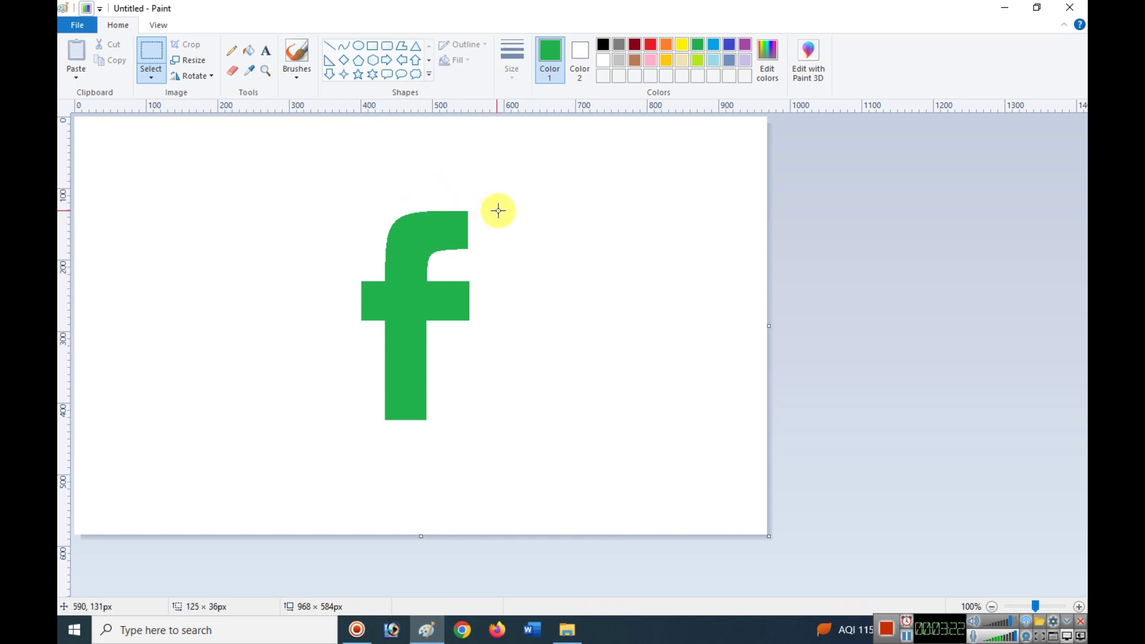
- Draw a white diagonal line across the crossbar's right end and fill the sliver beyond it white
{"action": "left_click", "coordinate": [331, 46]}
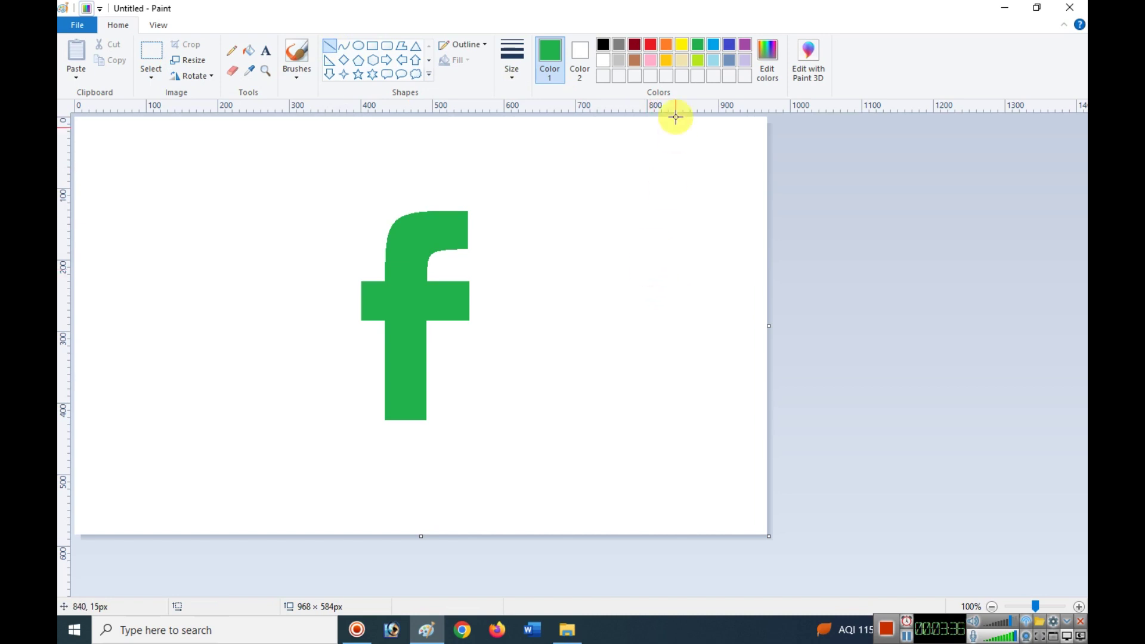
{"action": "left_click", "coordinate": [603, 60]}
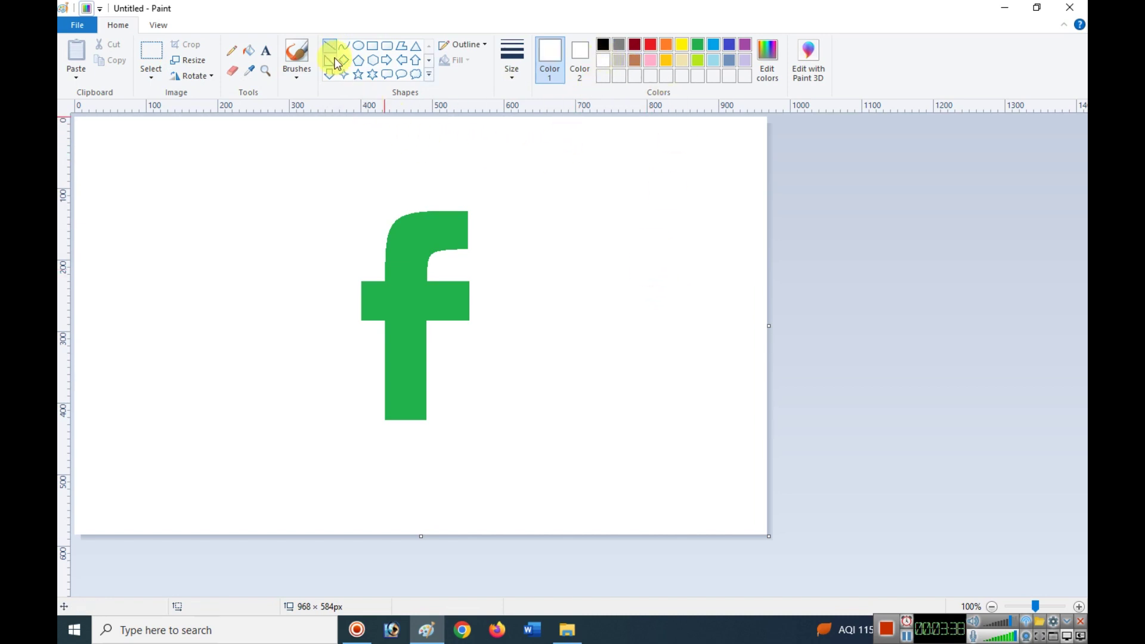
{"action": "left_click_drag", "start_coordinate": [481, 279], "coordinate": [440, 362]}
{"action": "left_click_drag", "start_coordinate": [462, 314], "coordinate": [464, 297]}
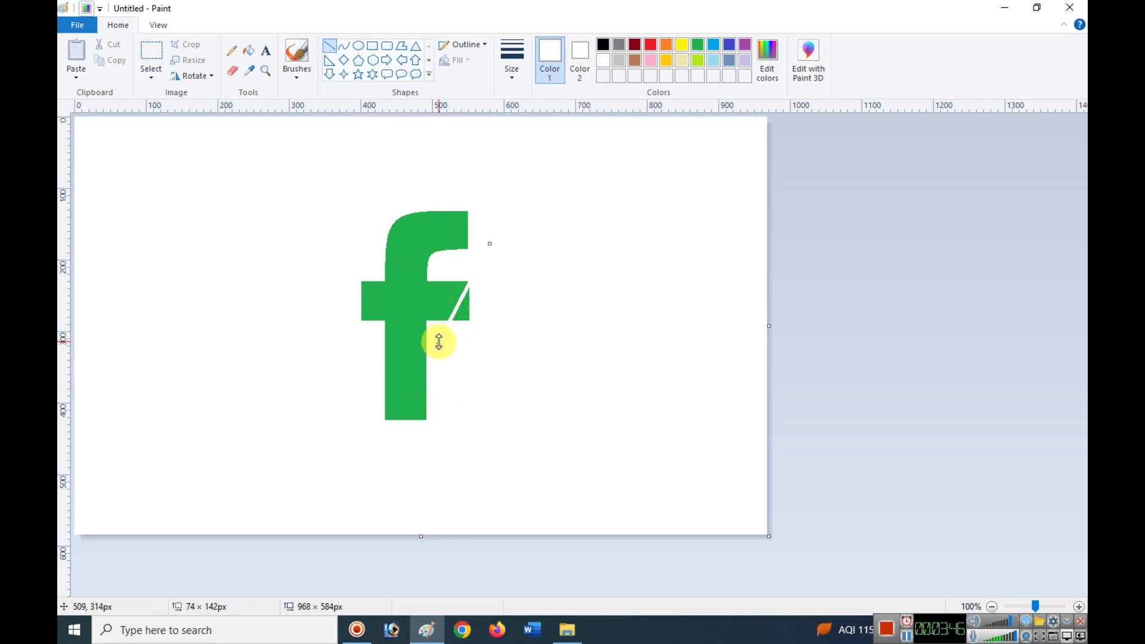
{"action": "mouse_move", "coordinate": [438, 343]}
{"action": "left_mouse_down"}
{"action": "mouse_move", "coordinate": [450, 346]}
{"action": "mouse_move", "coordinate": [462, 311]}
{"action": "mouse_move", "coordinate": [447, 342]}
{"action": "left_mouse_up"}
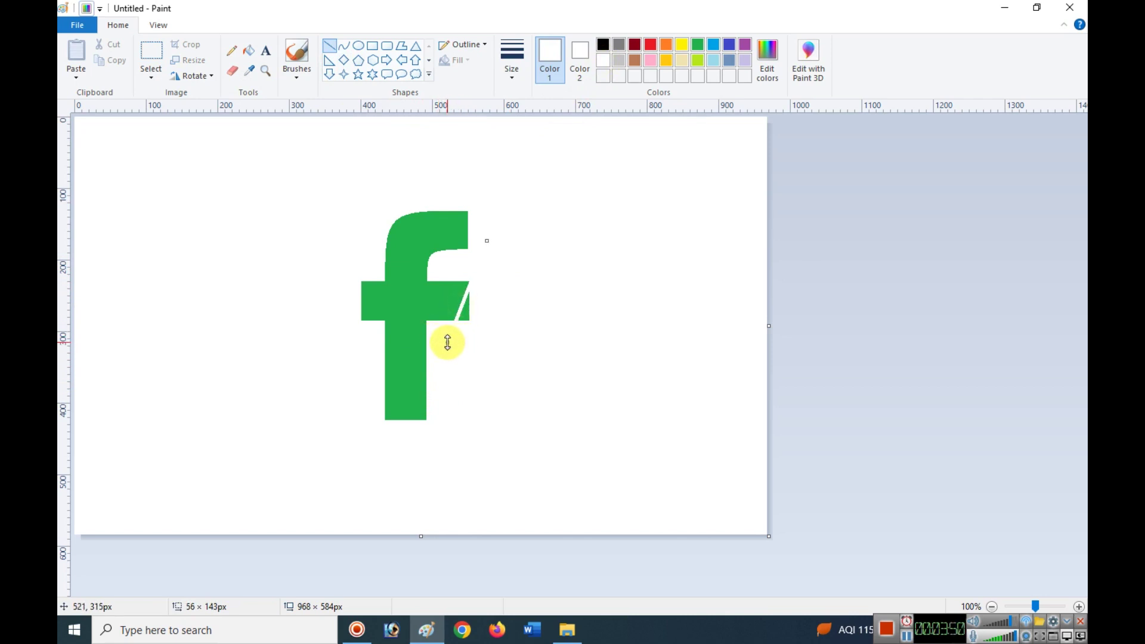
{"action": "left_click_drag", "start_coordinate": [448, 343], "coordinate": [448, 346]}
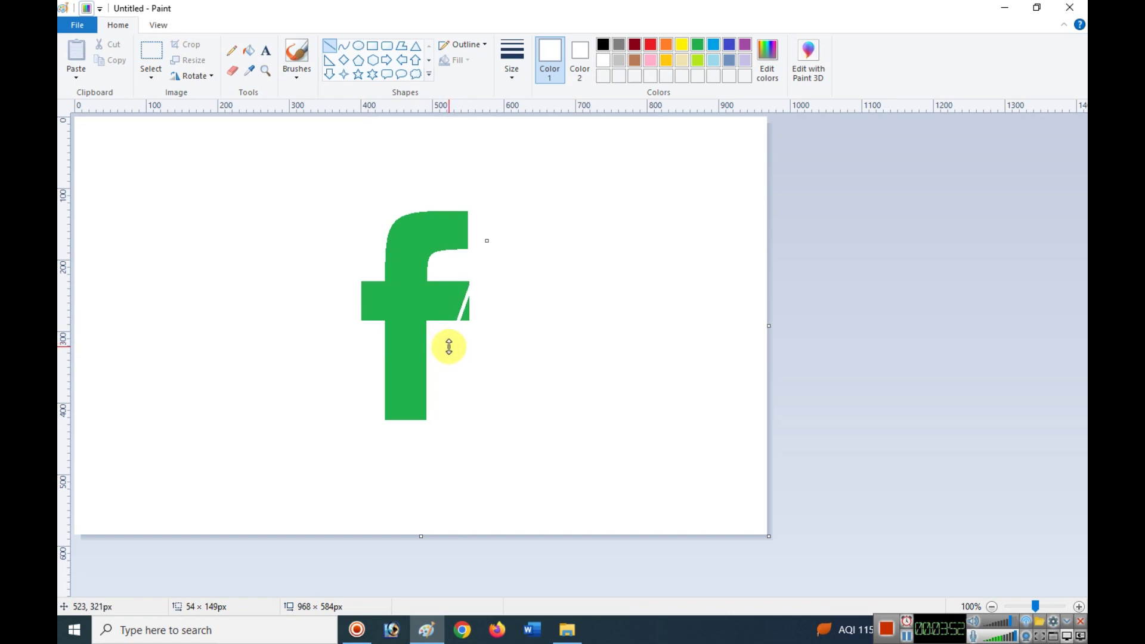
{"action": "left_click_drag", "start_coordinate": [463, 303], "coordinate": [462, 300]}
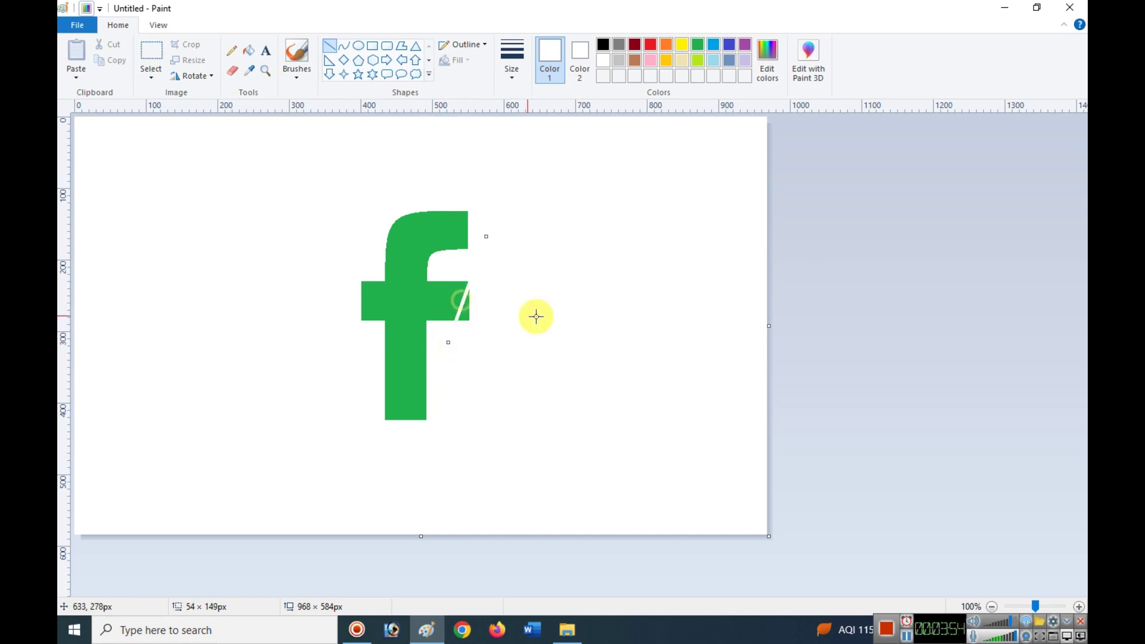
{"action": "left_click", "coordinate": [575, 315]}
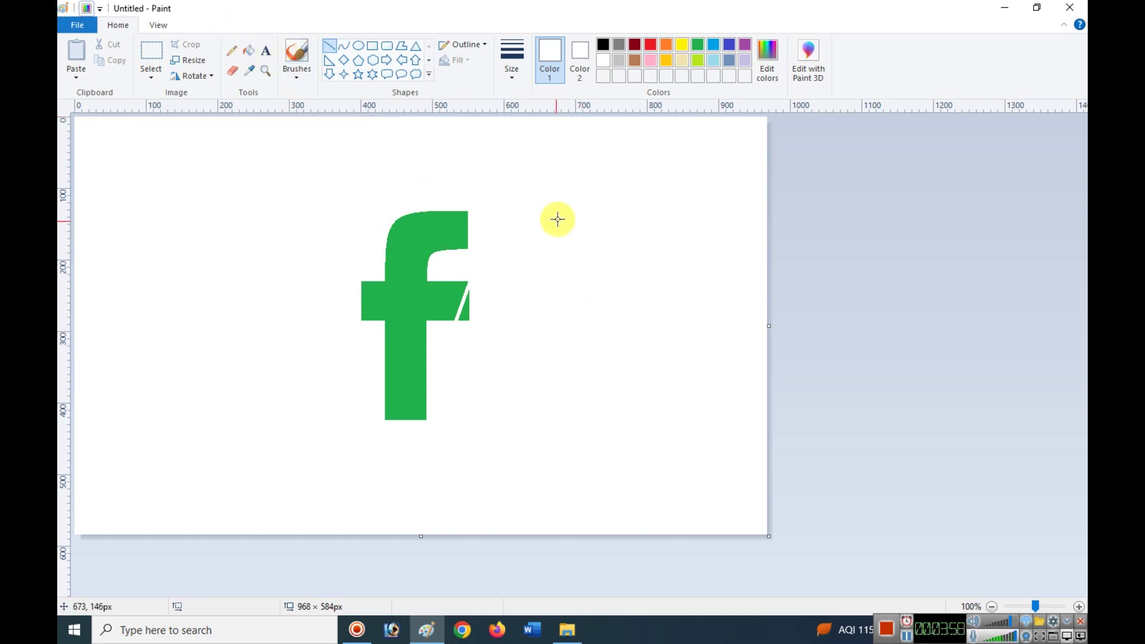
{"action": "left_click", "coordinate": [249, 50]}
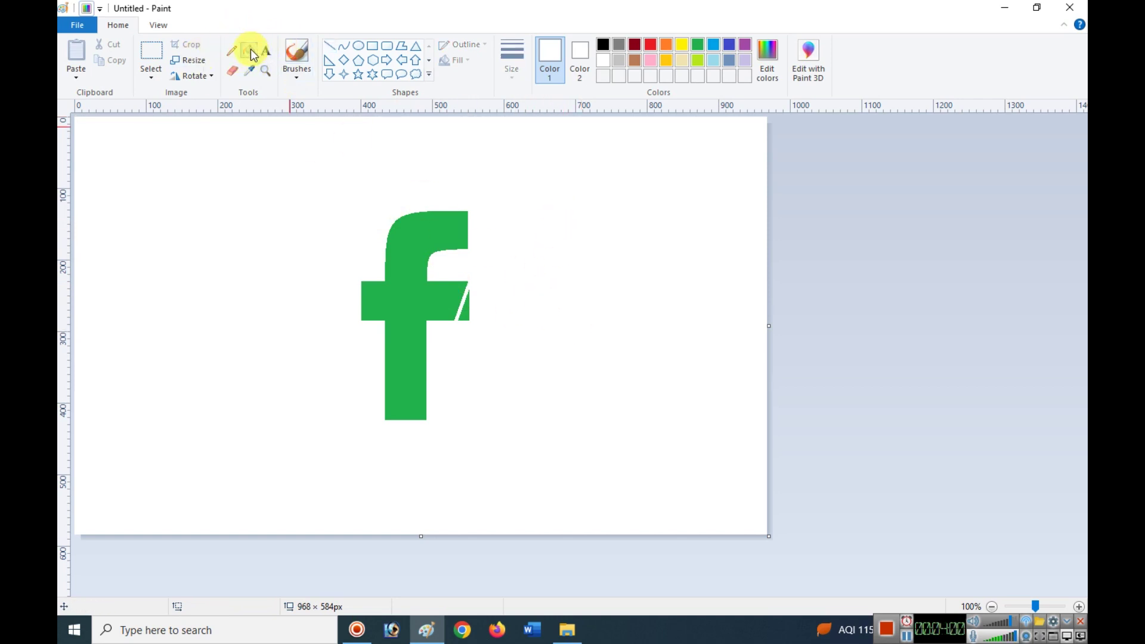
{"action": "left_click", "coordinate": [470, 311]}
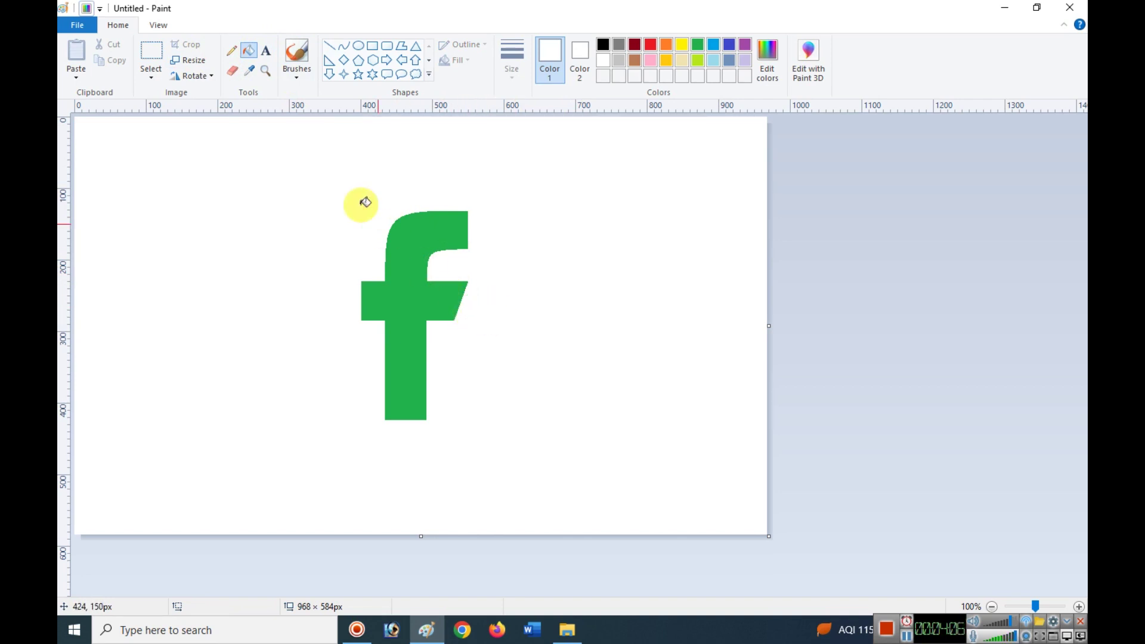
- Draw a green oval around the f, enlarging it and shifting it left to centre
{"action": "left_click", "coordinate": [360, 45]}
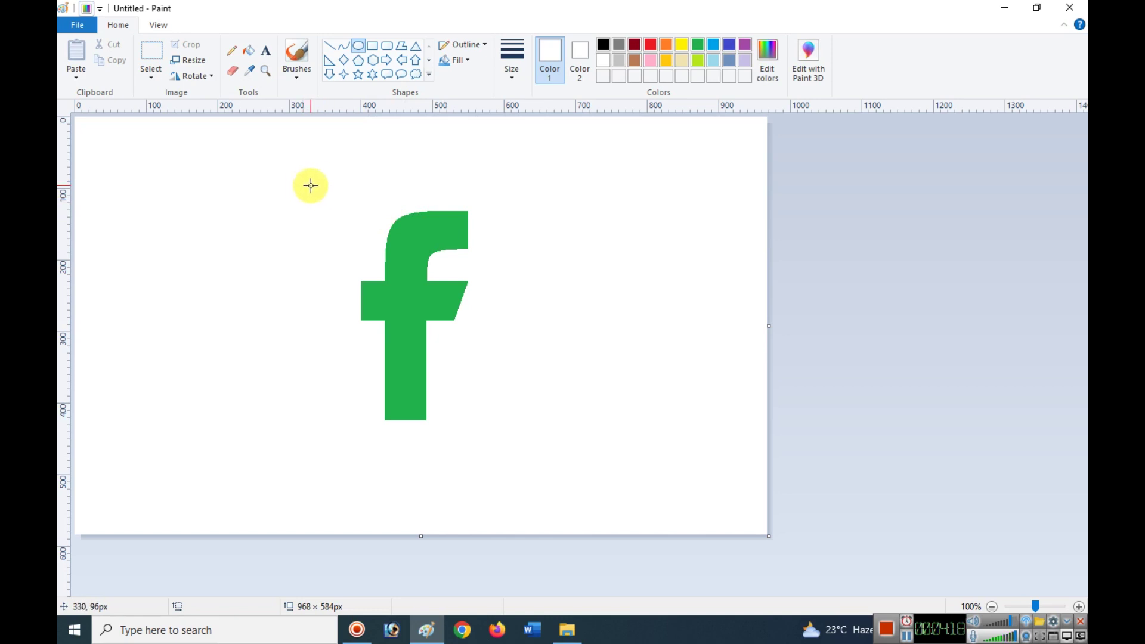
{"action": "left_click_drag", "start_coordinate": [309, 185], "coordinate": [525, 478]}
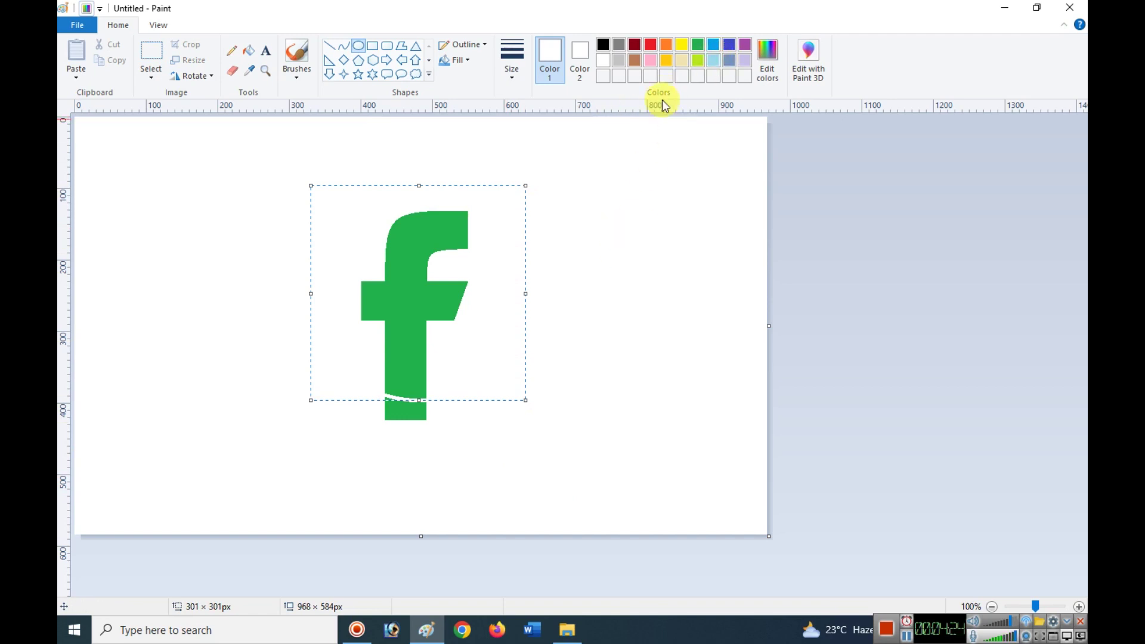
{"action": "left_click", "coordinate": [697, 46]}
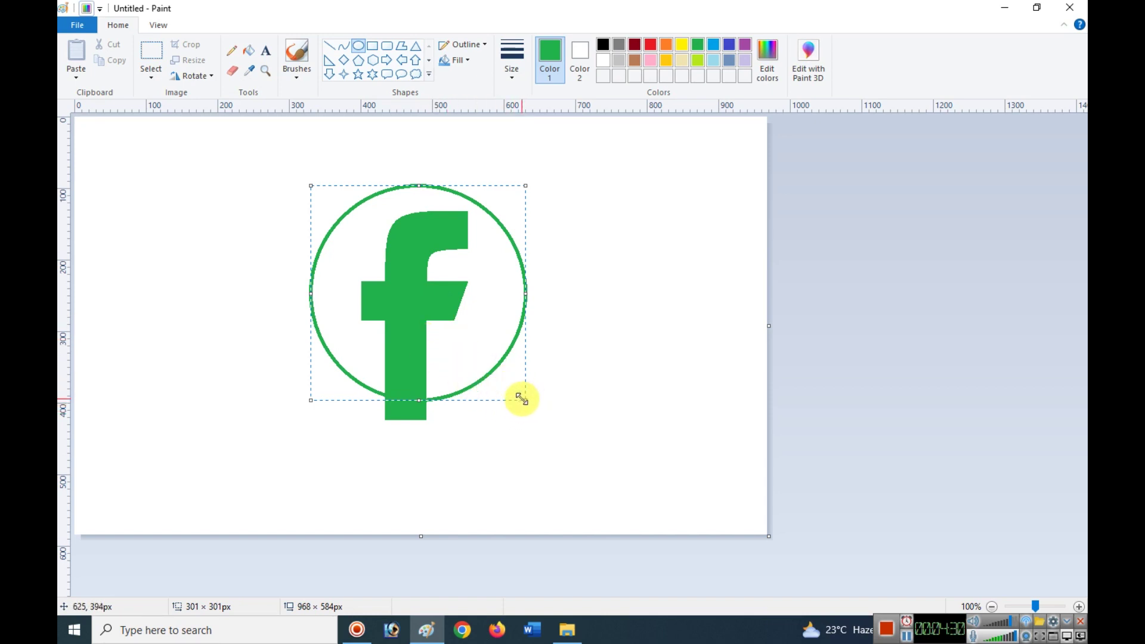
{"action": "left_click_drag", "start_coordinate": [521, 400], "coordinate": [538, 417]}
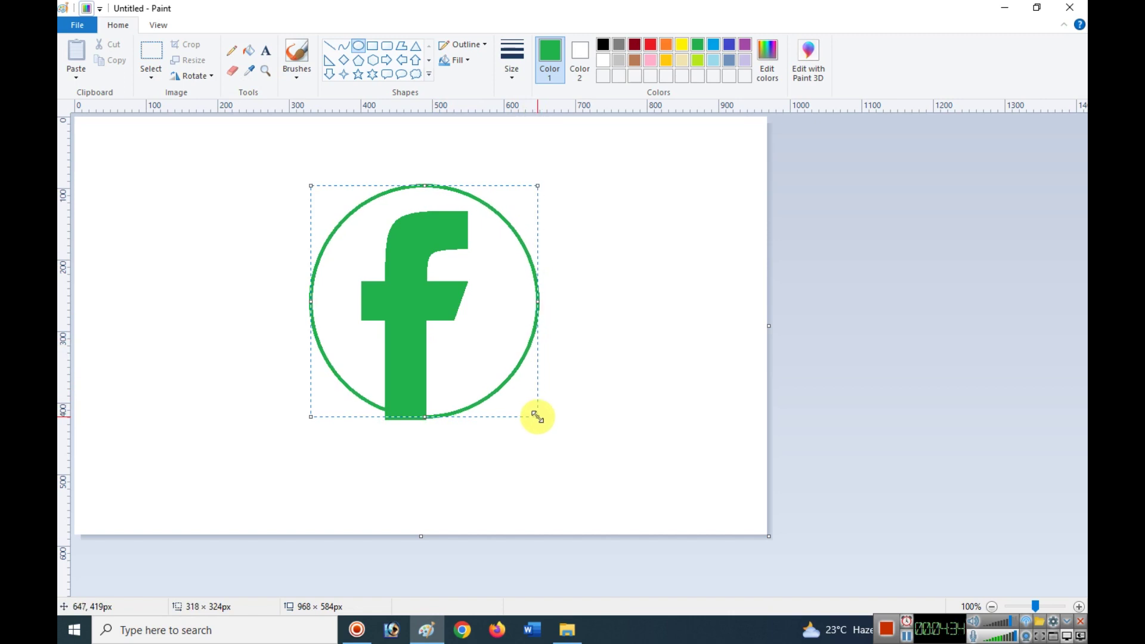
{"action": "left_click_drag", "start_coordinate": [499, 359], "coordinate": [482, 360]}
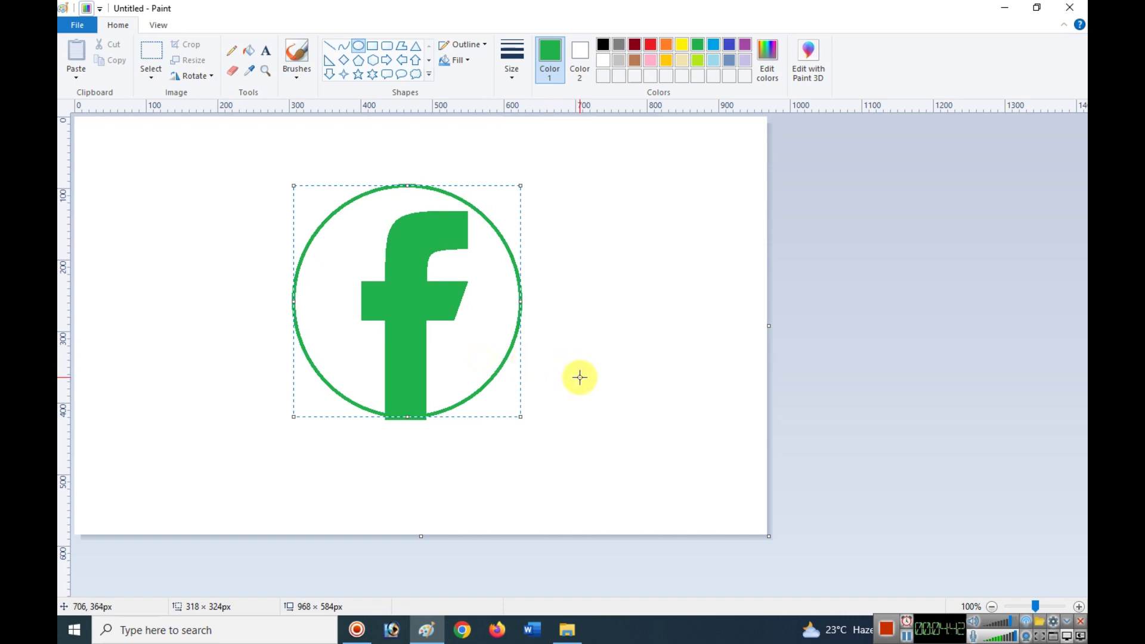
{"action": "left_click", "coordinate": [610, 351]}
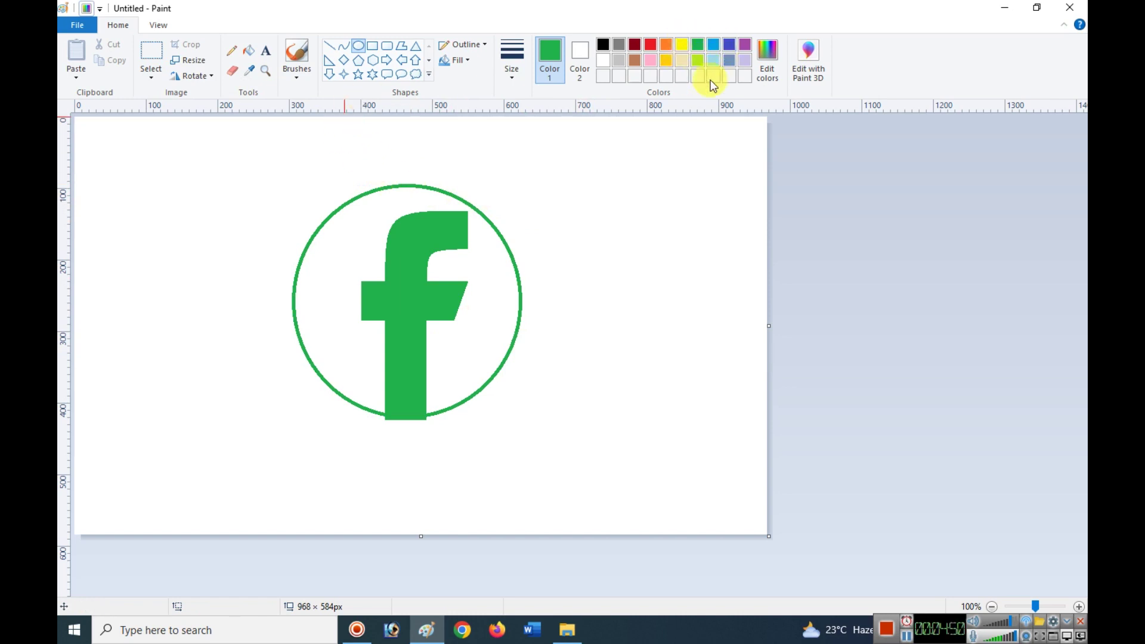
- Bucket-fill the circle's interior blue, then fill the f and circle outline white
{"action": "left_click", "coordinate": [714, 44]}
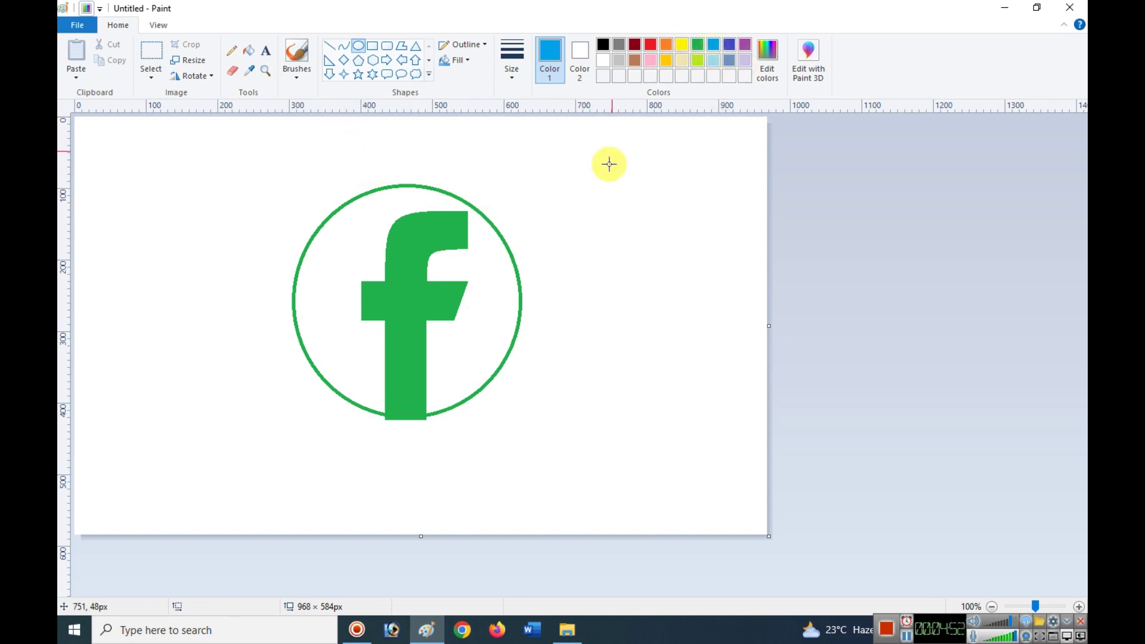
{"action": "left_click", "coordinate": [250, 55]}
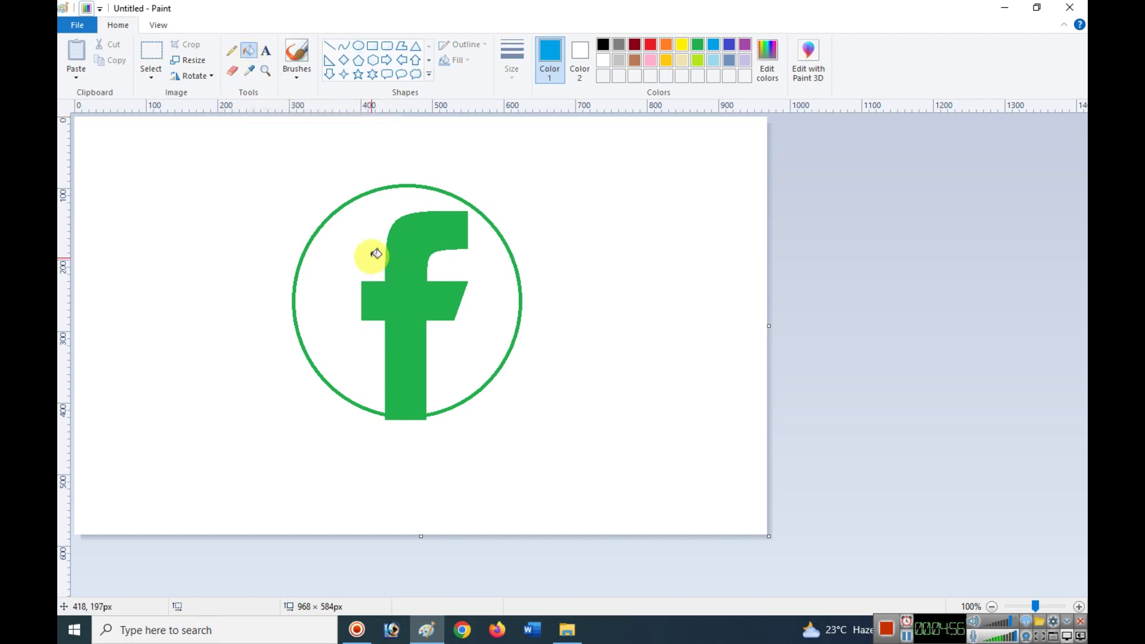
{"action": "left_click", "coordinate": [356, 239]}
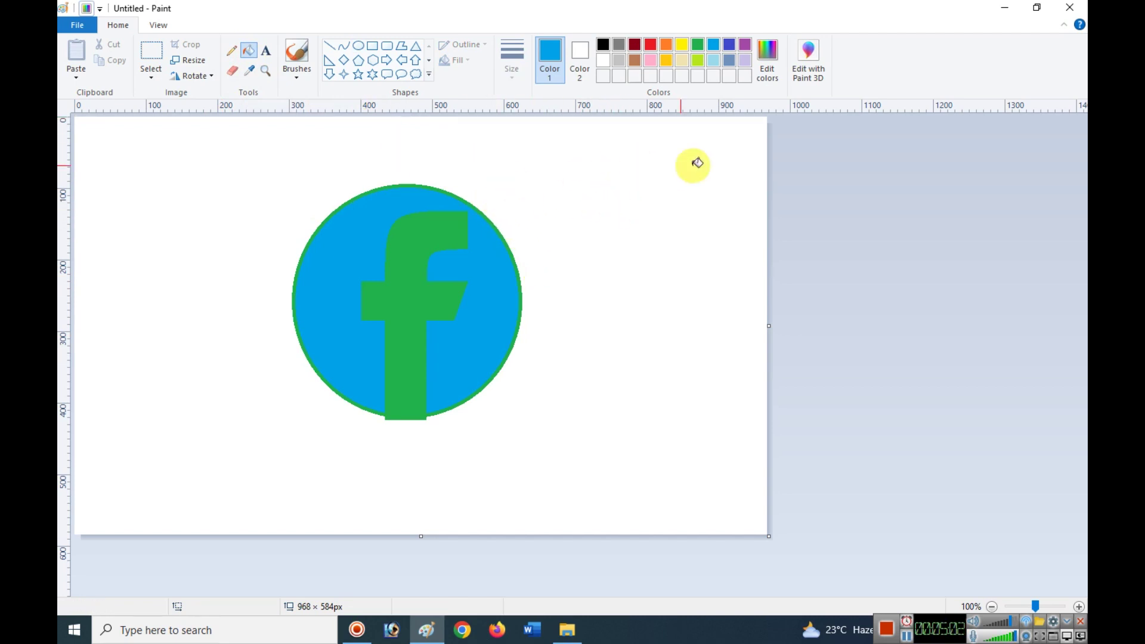
{"action": "left_click", "coordinate": [412, 245]}
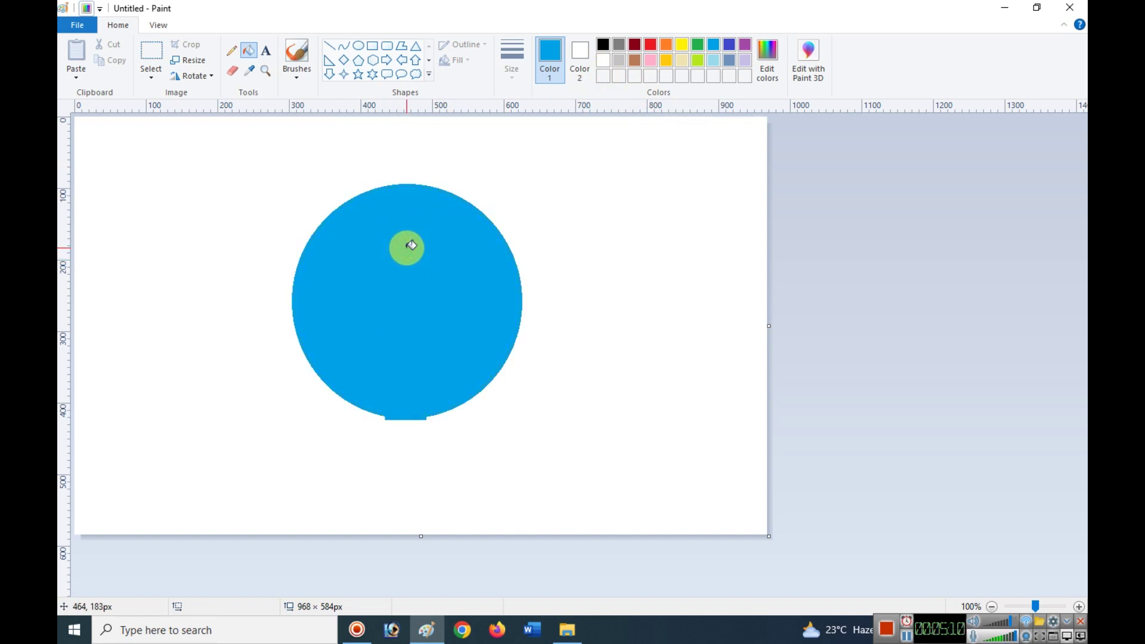
{"action": "left_click", "coordinate": [603, 60]}
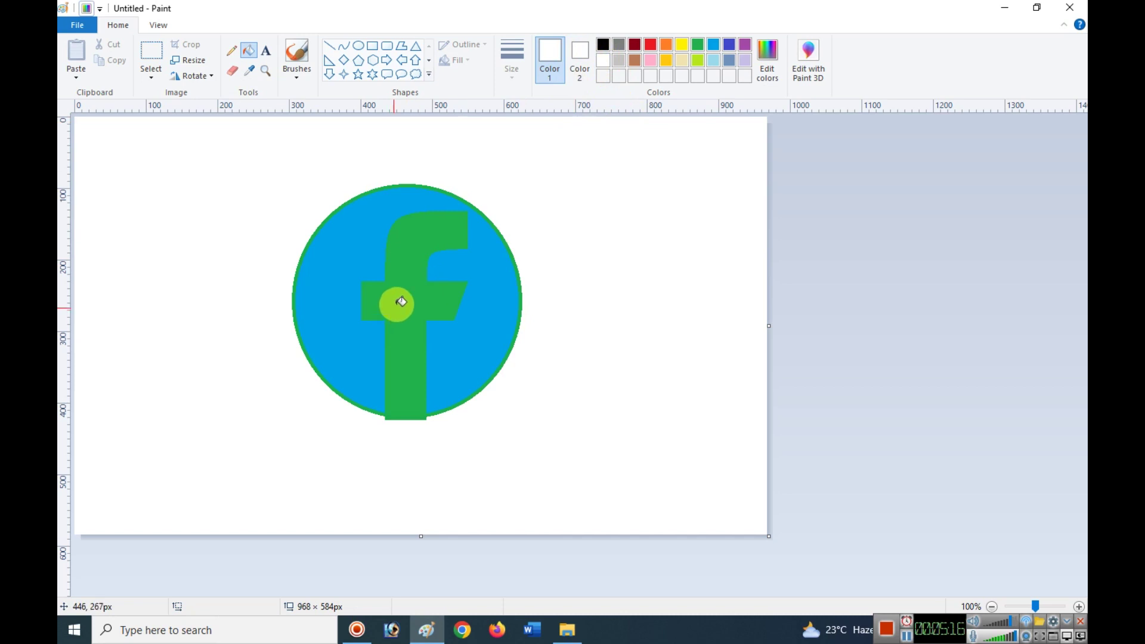
{"action": "left_click", "coordinate": [408, 285]}
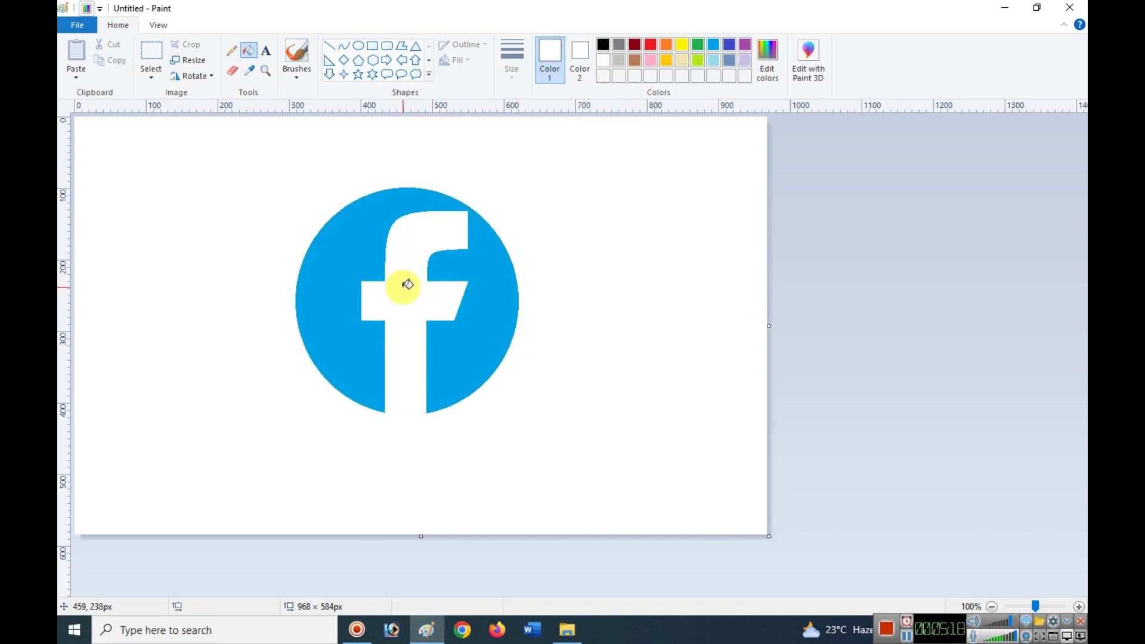